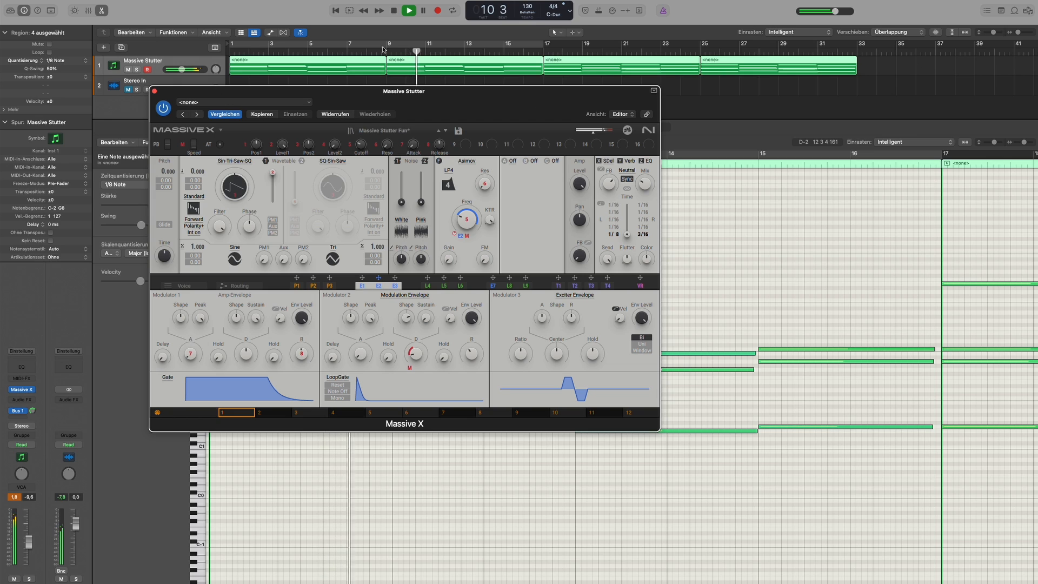
# Stop playback and set the synth's interface view size to 175%.
pyautogui.click(393, 12)
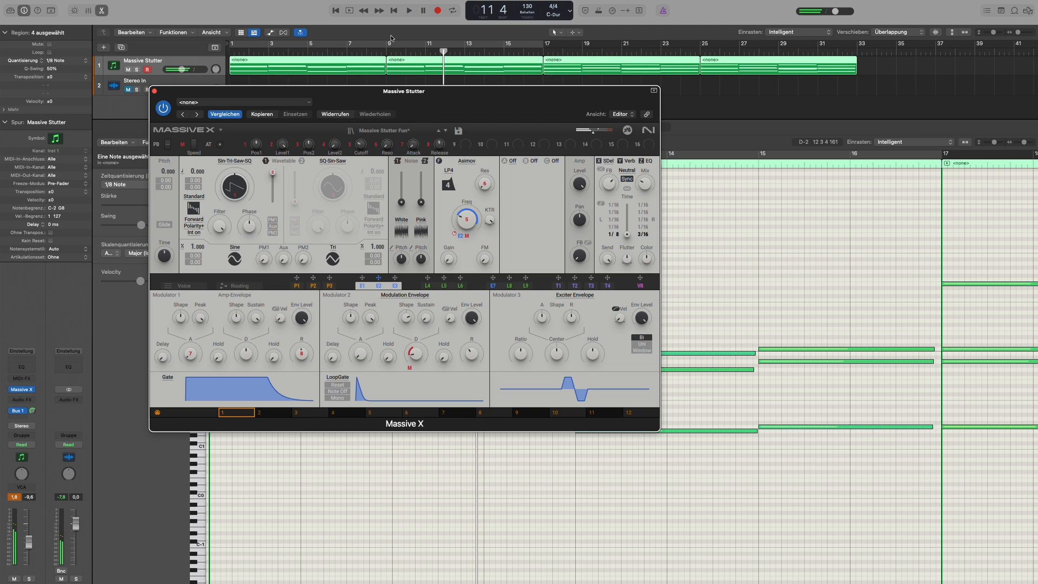
pyautogui.moveTo(406, 96); pyautogui.dragTo(422, 90)
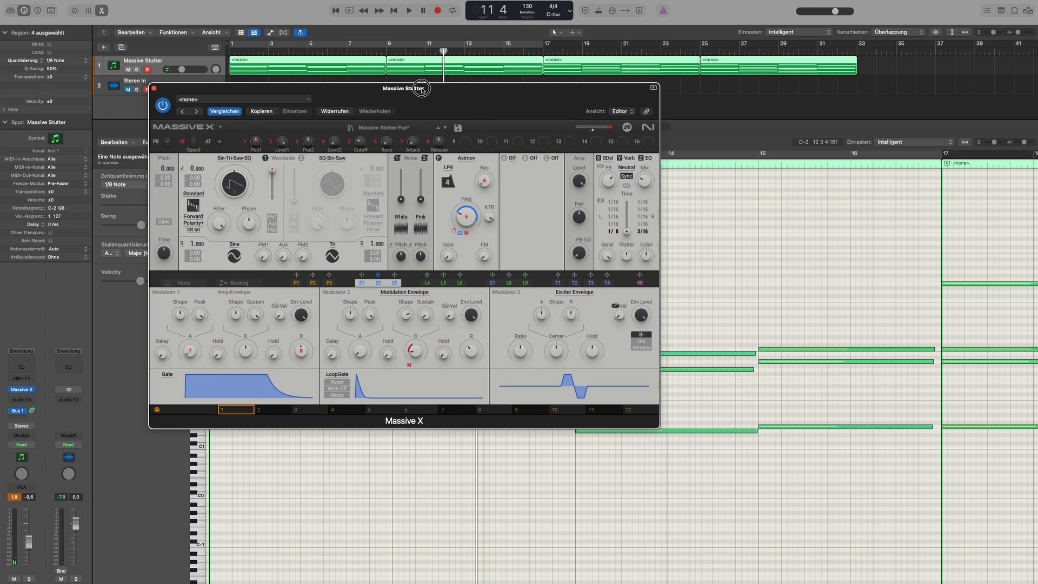
pyautogui.click(221, 128)
pyautogui.moveTo(250, 159)
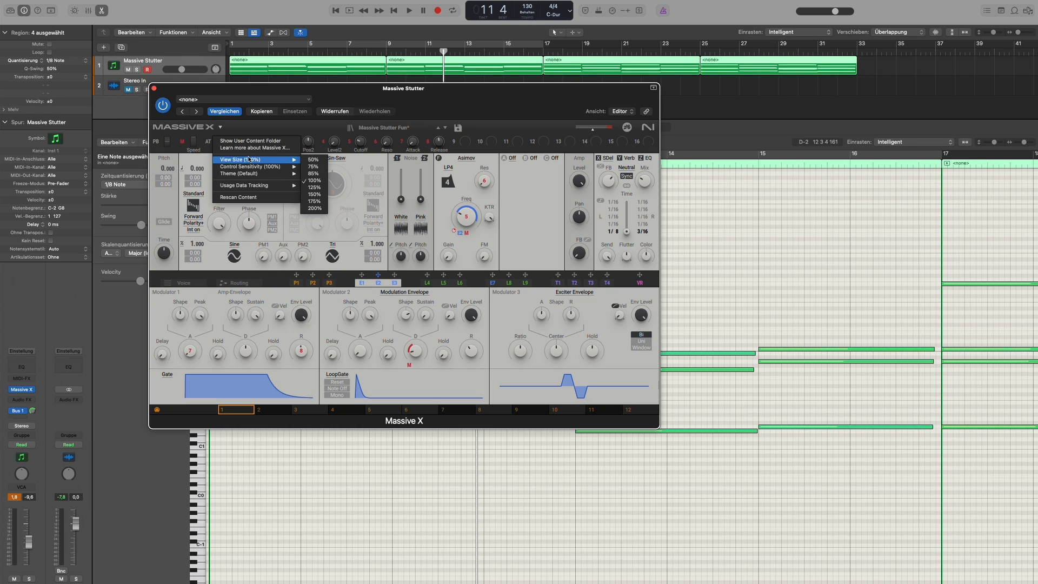
pyautogui.click(318, 202)
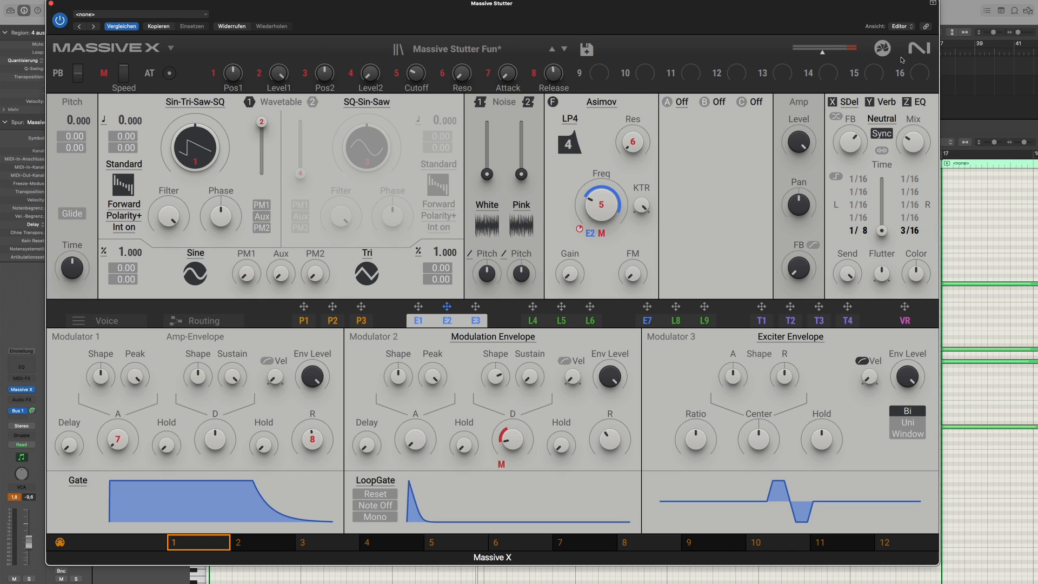
# Load the "Init - Massive X" preset from the Quickstart sound type in the preset browser.
pyautogui.click(399, 48)
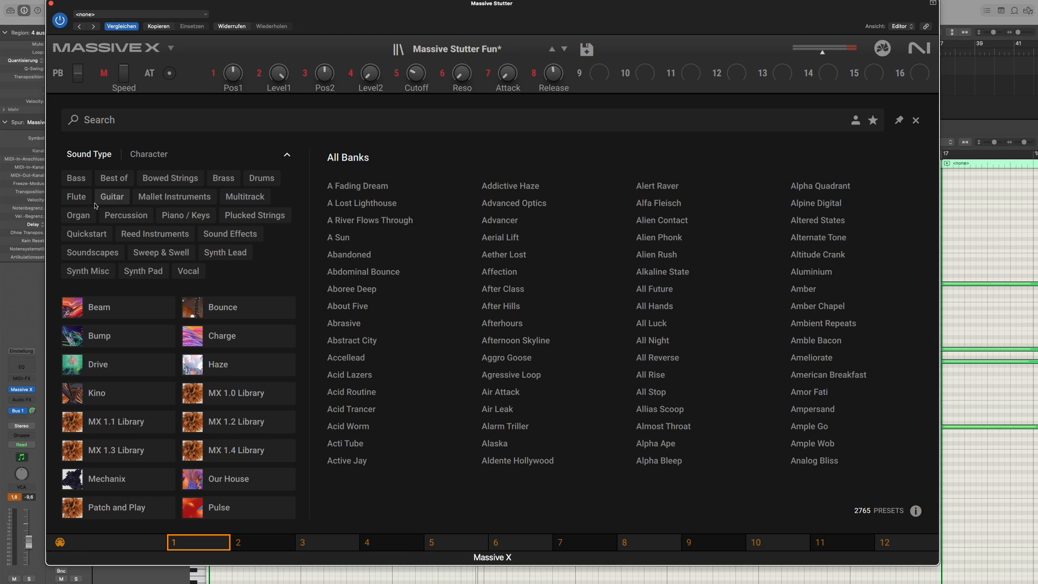
pyautogui.click(92, 237)
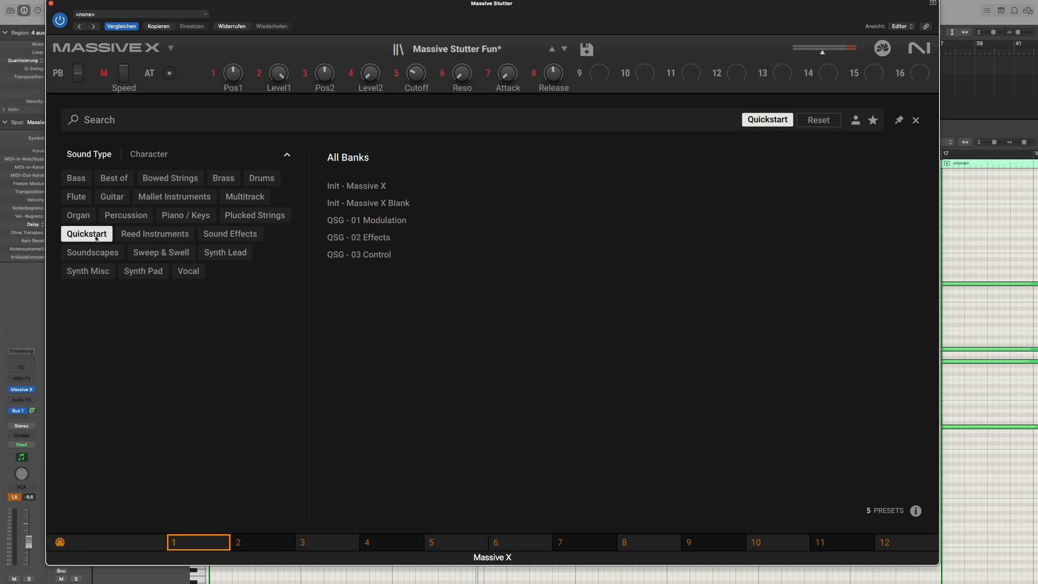
pyautogui.doubleClick(352, 187)
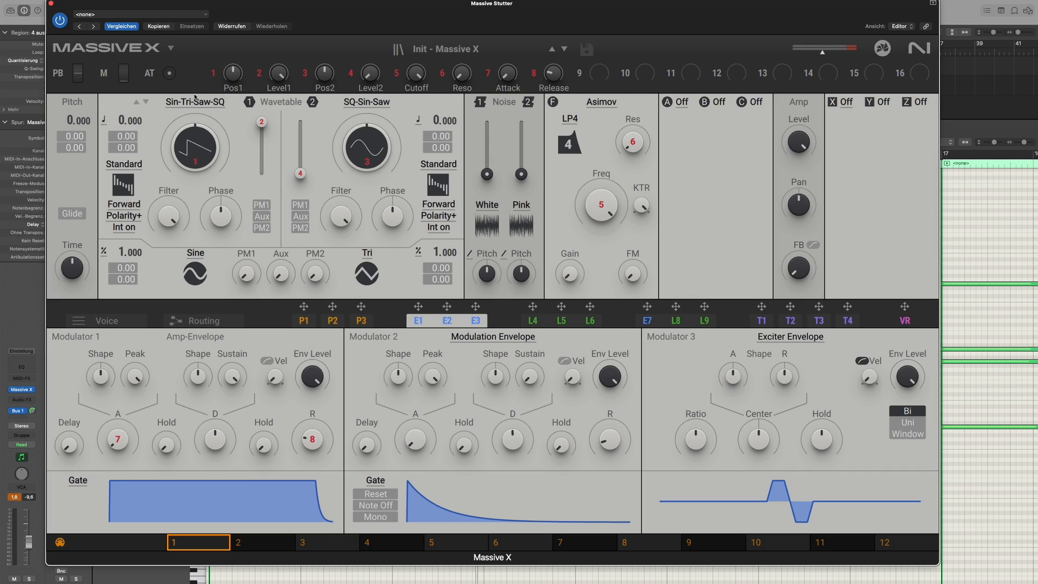
# Switch off the second wavetable oscillator, the one using the SQ-Sin-Saw table.
pyautogui.moveTo(282, 5); pyautogui.dragTo(284, 15)
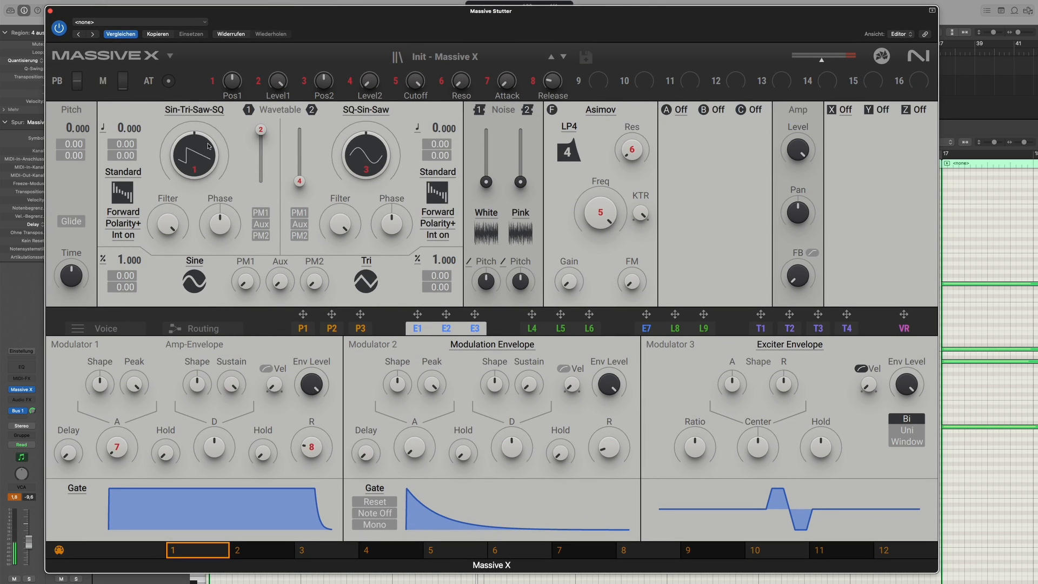
pyautogui.moveTo(300, 182); pyautogui.dragTo(300, 206)
pyautogui.click(311, 110)
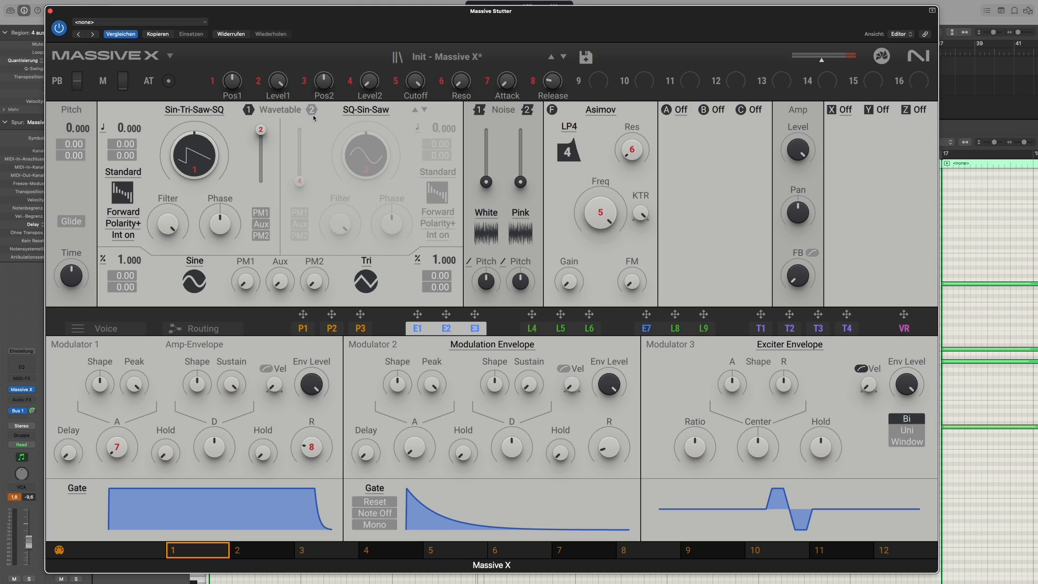
# Review the available filter types, insert effects and stereo effects, keeping Asimov as the filter.
pyautogui.click(600, 110)
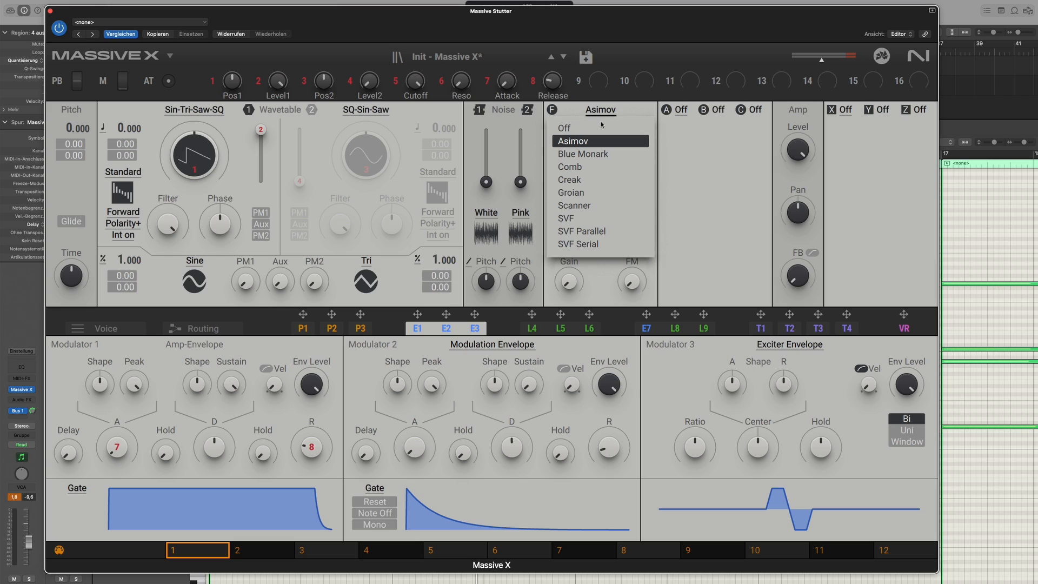
pyautogui.click(602, 141)
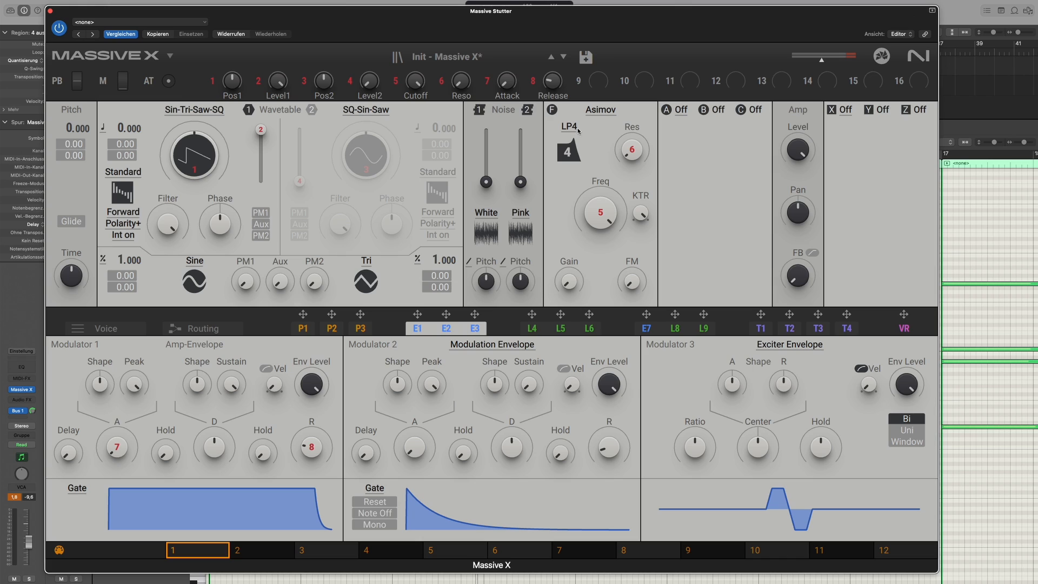
pyautogui.click(679, 110)
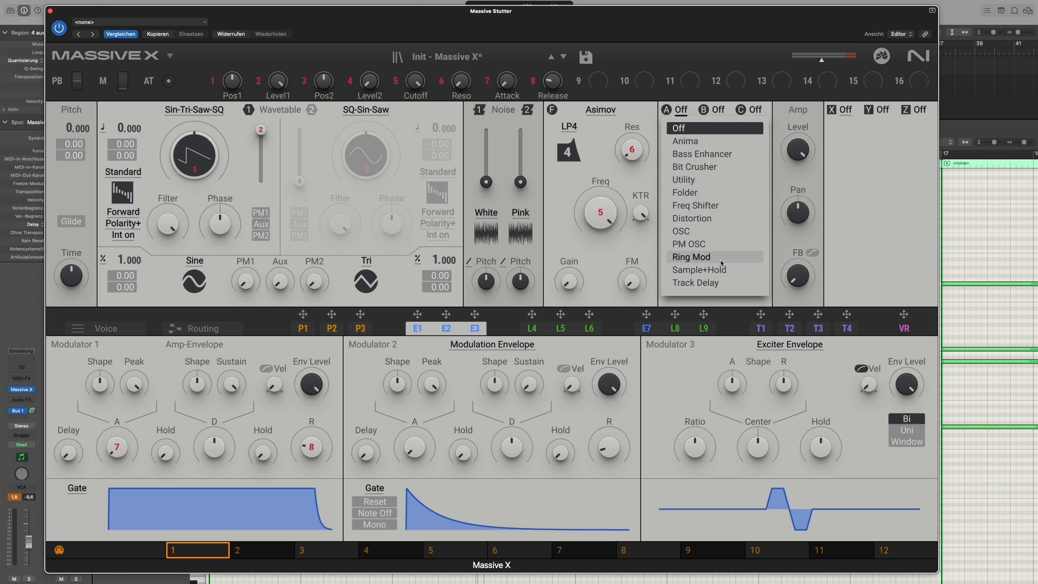
pyautogui.click(681, 112)
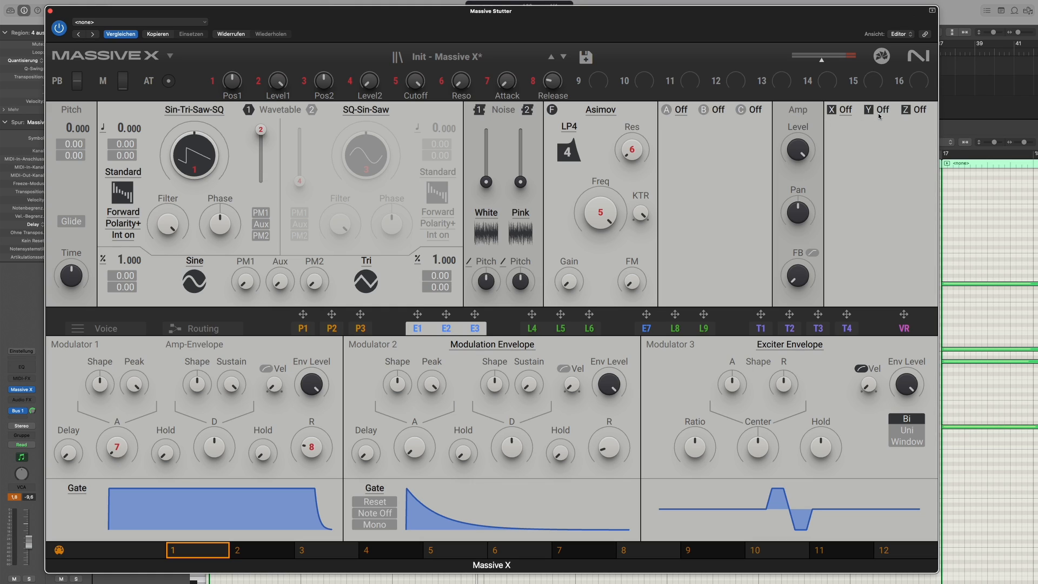
pyautogui.click(846, 111)
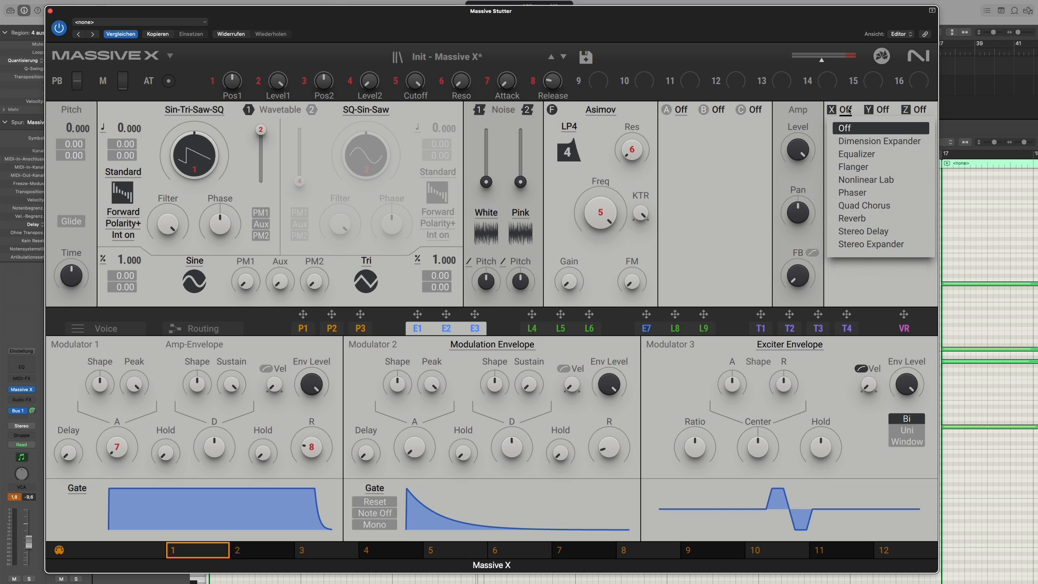
pyautogui.click(846, 99)
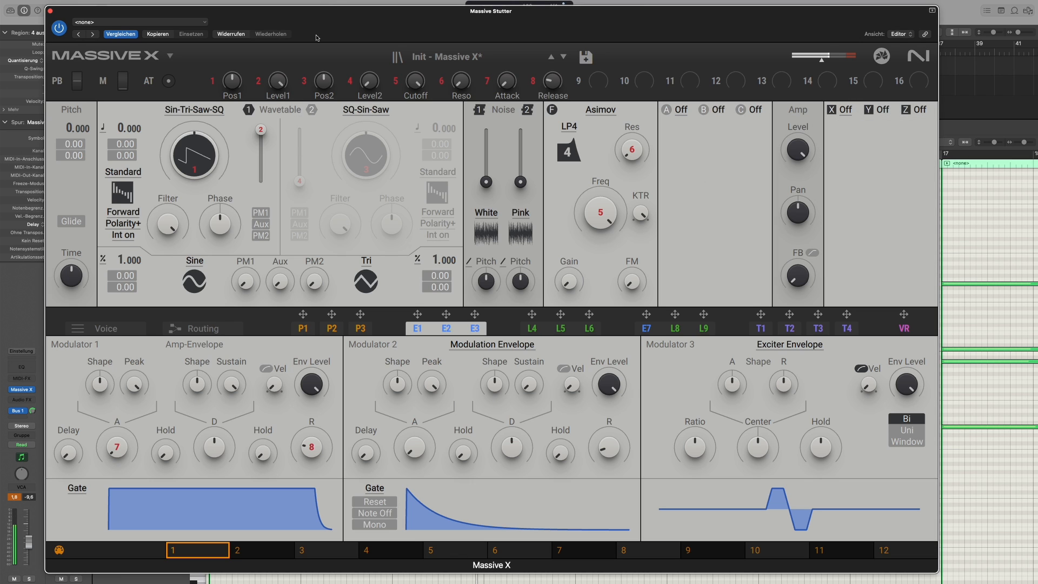
# Close the synth window and audition the Massive Stutter chord regions from bar 1 with the init sound.
pyautogui.moveTo(326, 15); pyautogui.dragTo(381, 21)
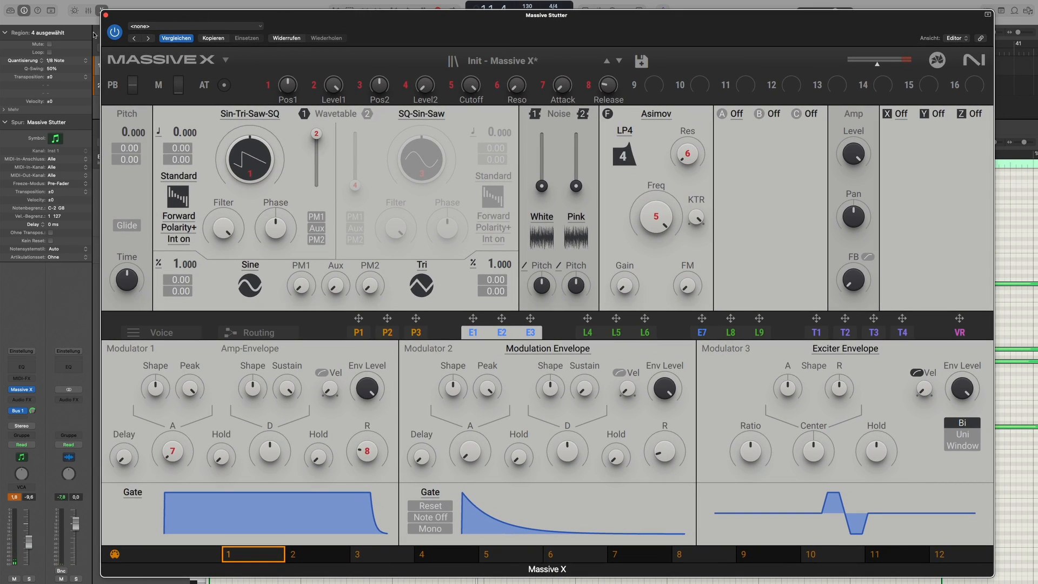
pyautogui.click(106, 14)
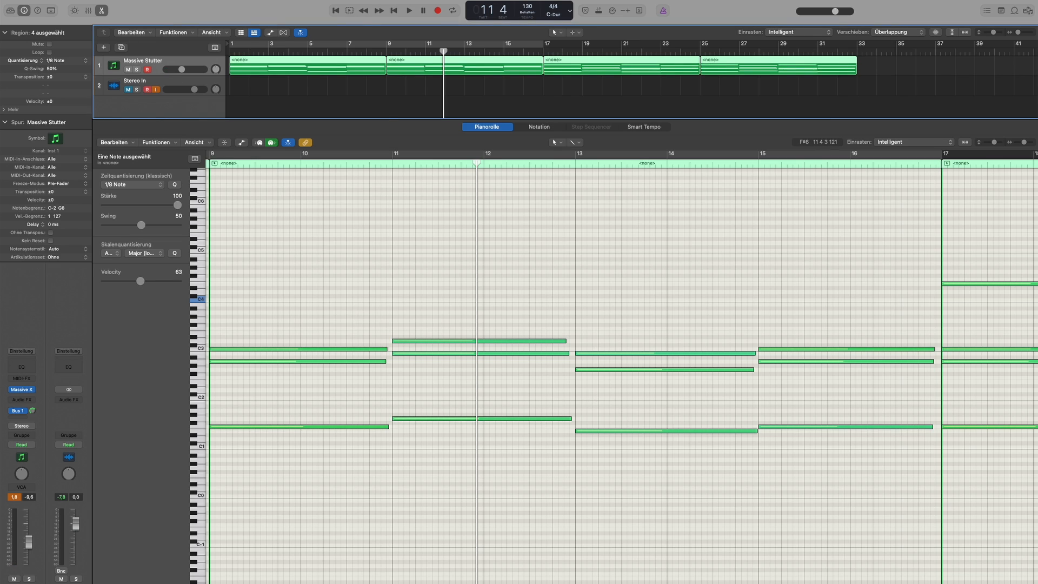
pyautogui.click(394, 11)
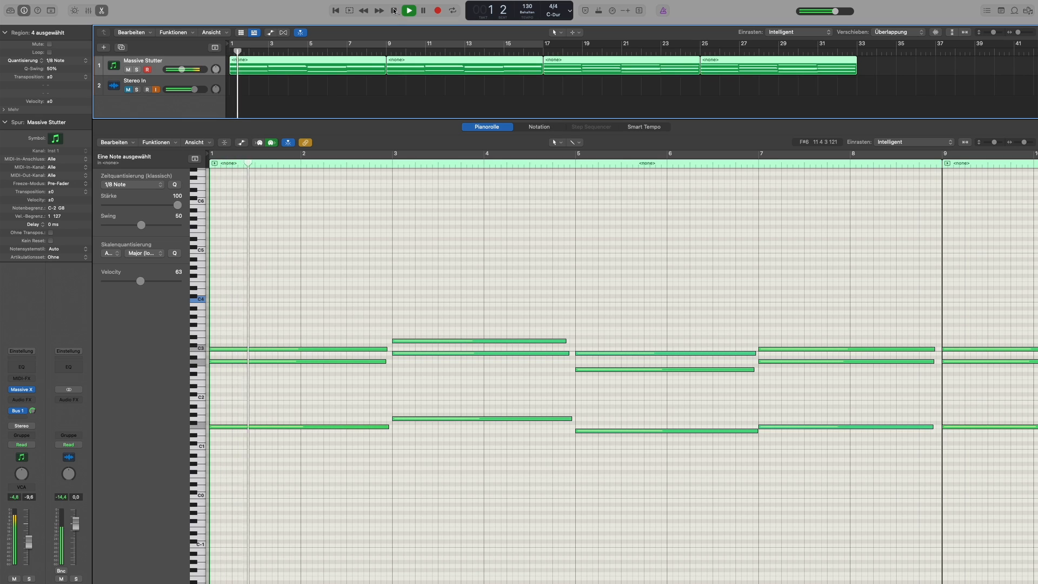
pyautogui.click(394, 11)
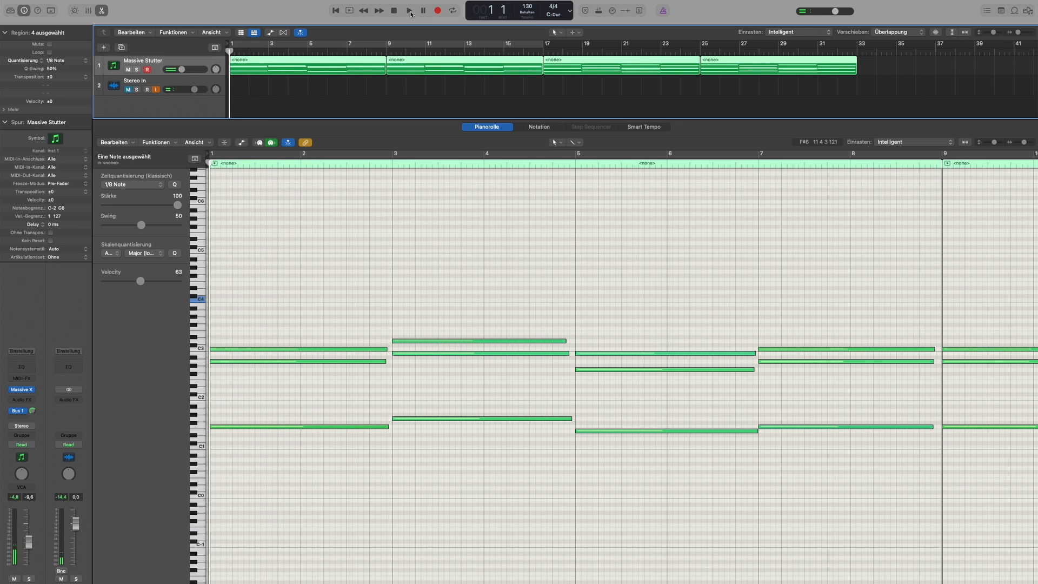
pyautogui.click(409, 11)
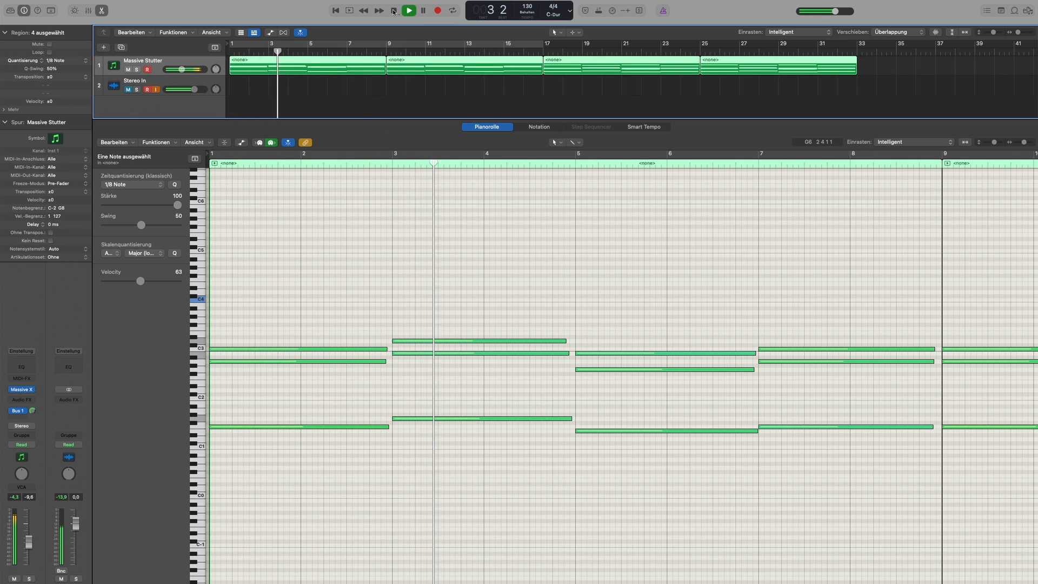
pyautogui.press('space')
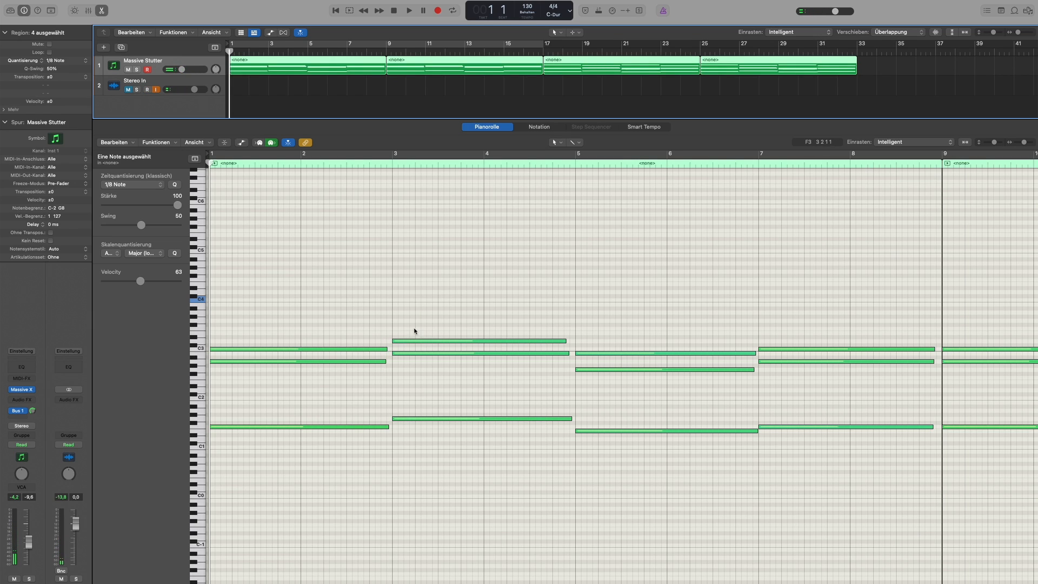
# Reopen the Massive X instrument and enable Unison with 6 voices in the voice settings.
pyautogui.moveTo(16, 395)
pyautogui.click(23, 391)
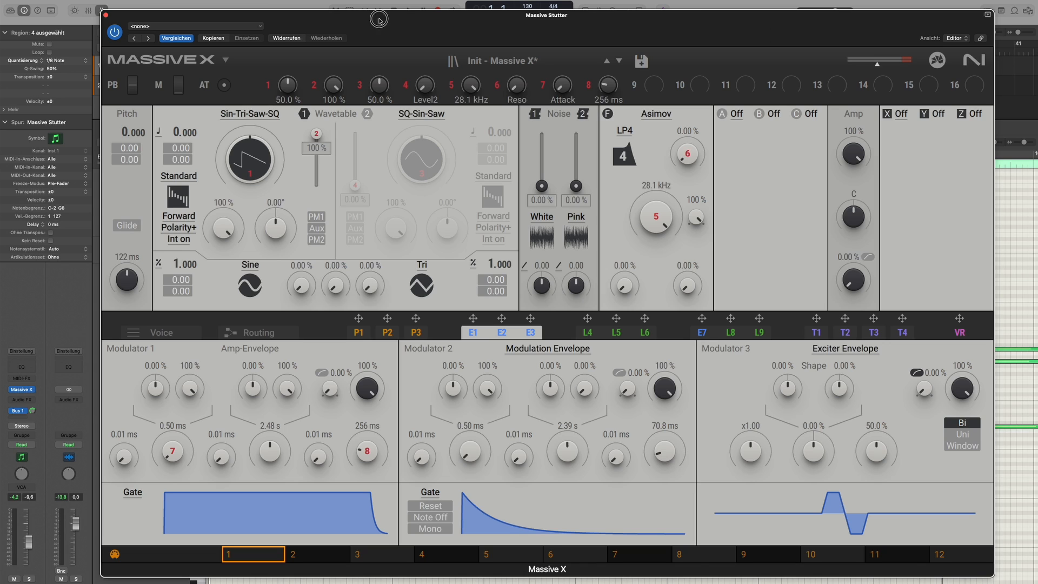
pyautogui.moveTo(378, 20); pyautogui.dragTo(344, 24)
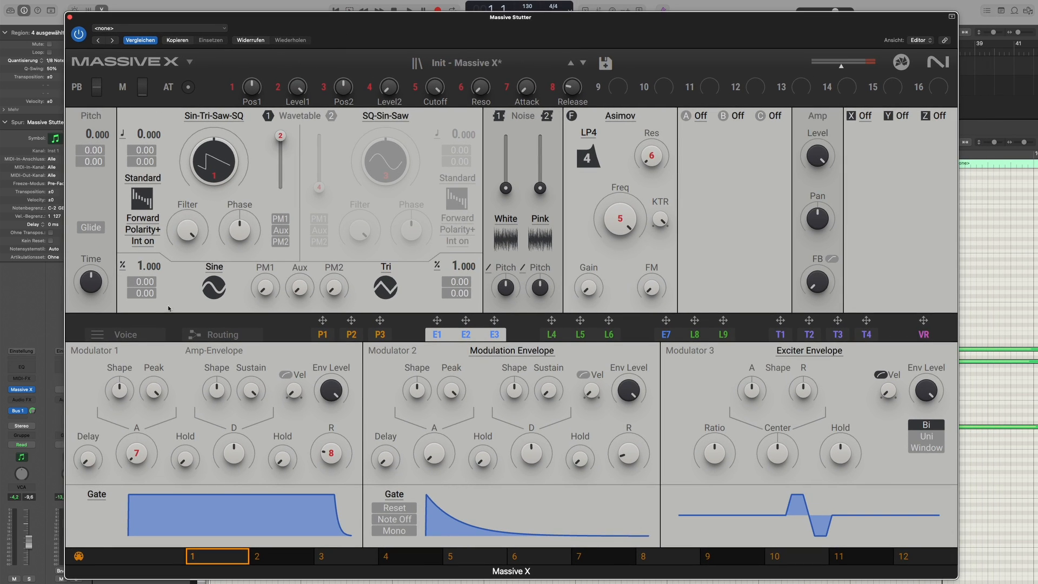
pyautogui.click(150, 336)
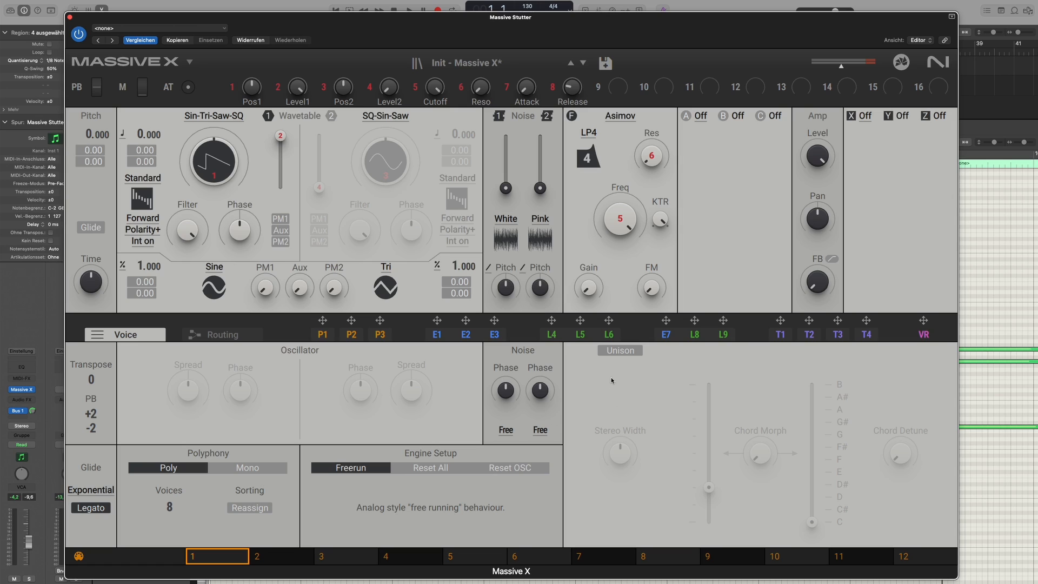
pyautogui.click(621, 355)
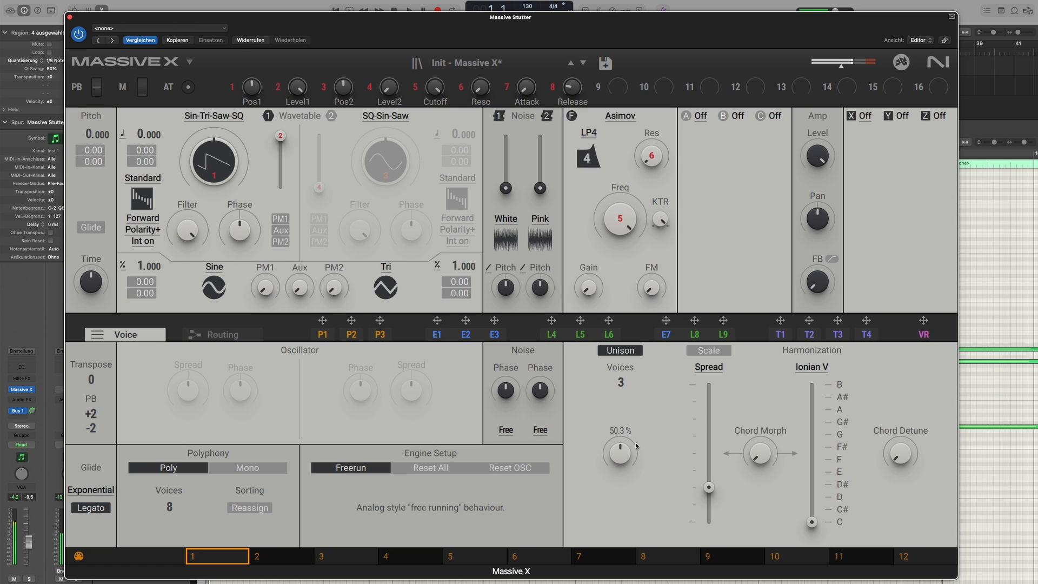
pyautogui.moveTo(620, 385); pyautogui.dragTo(636, 262)
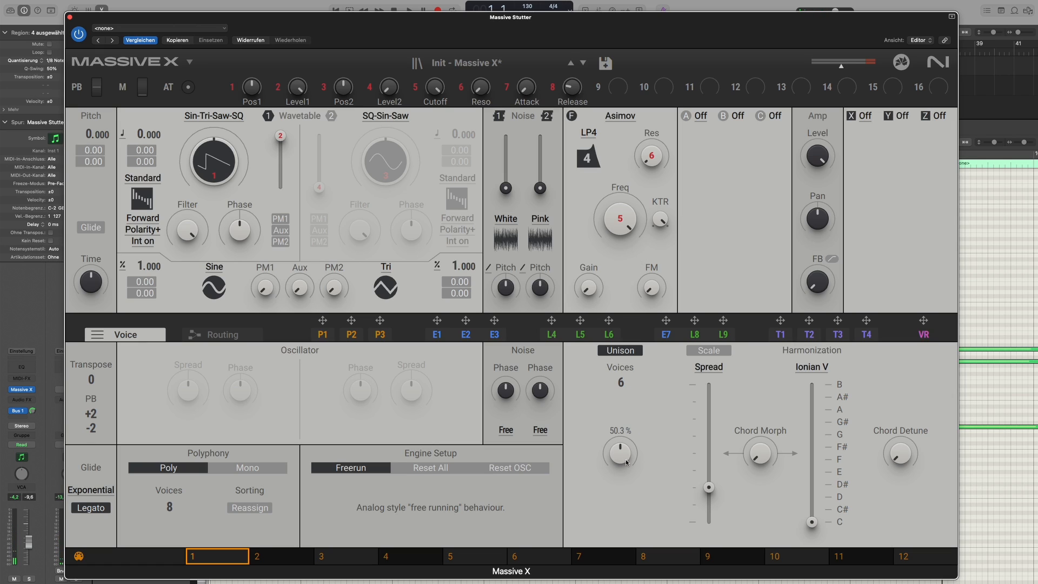
# Raise the unison stereo width to maximum and the unison spread to about 40%.
pyautogui.moveTo(620, 453)
pyautogui.moveTo(619, 458); pyautogui.dragTo(628, 252)
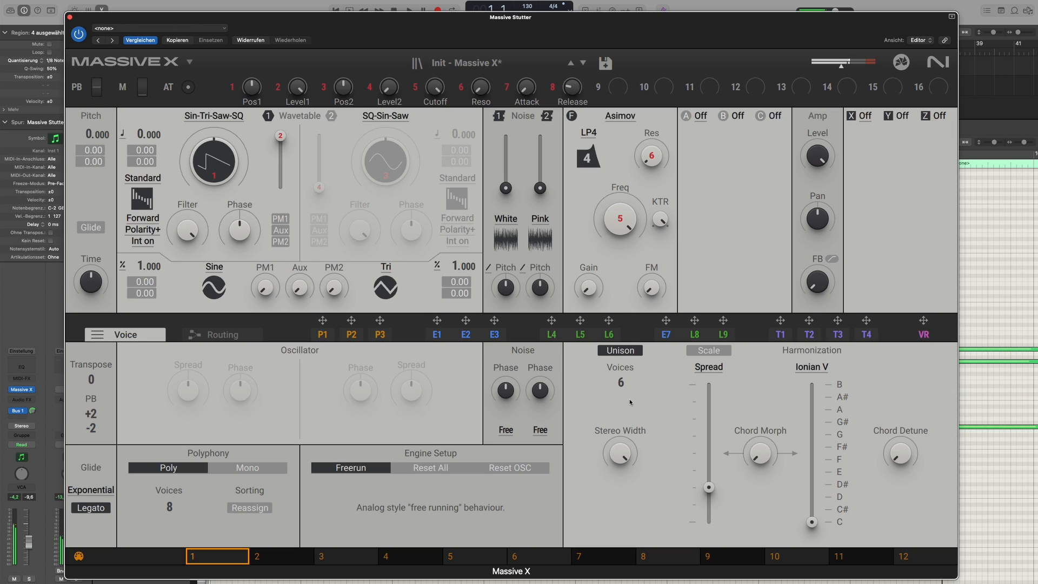
pyautogui.moveTo(703, 493)
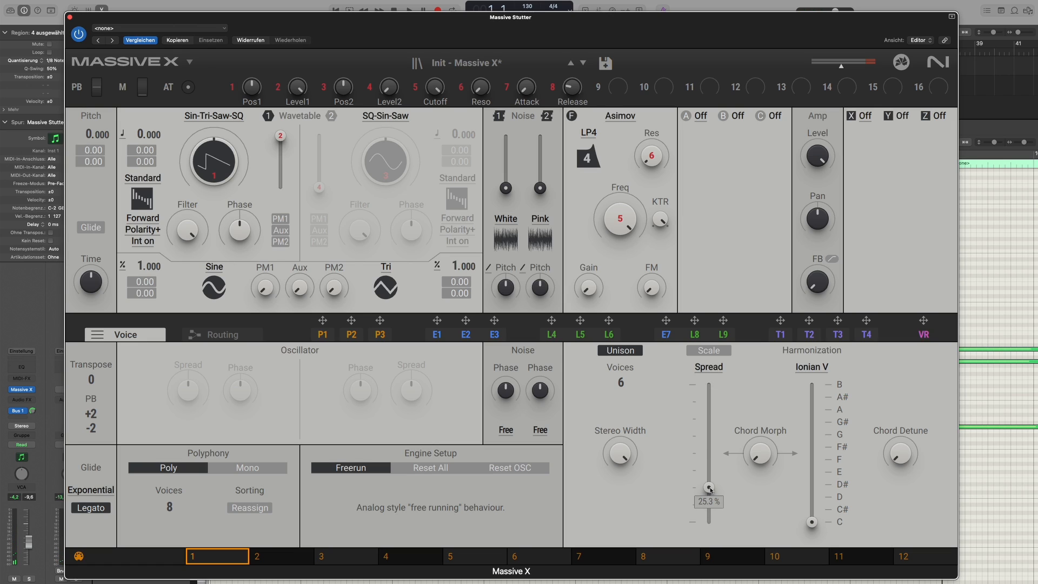
pyautogui.moveTo(710, 489); pyautogui.dragTo(699, 373)
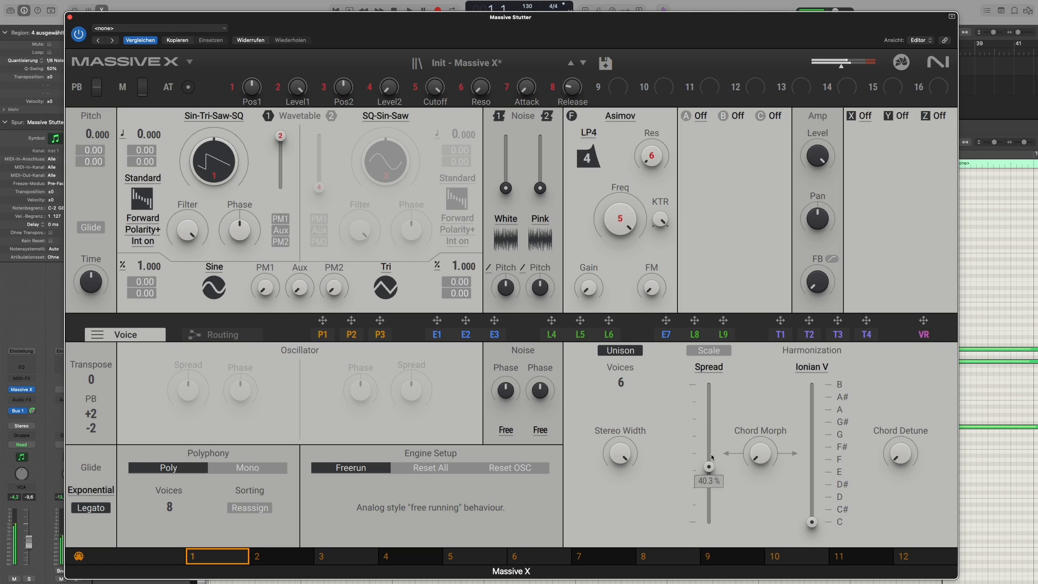
pyautogui.moveTo(708, 466); pyautogui.dragTo(711, 471)
# Return to the envelope page, audition the chords with unison, and lengthen the amp envelope's release.
pyautogui.click(456, 333)
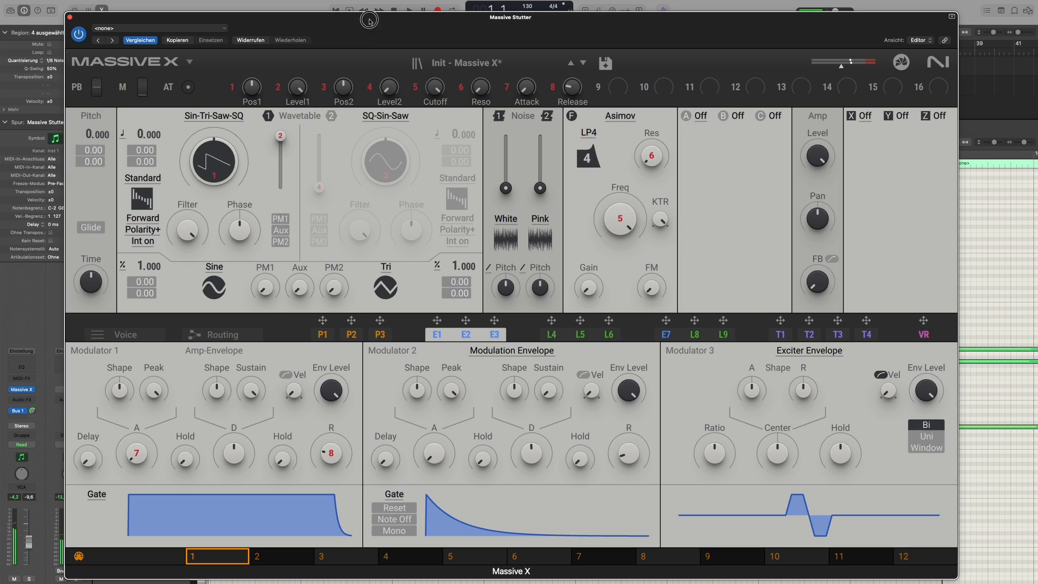
pyautogui.moveTo(369, 19); pyautogui.dragTo(372, 31)
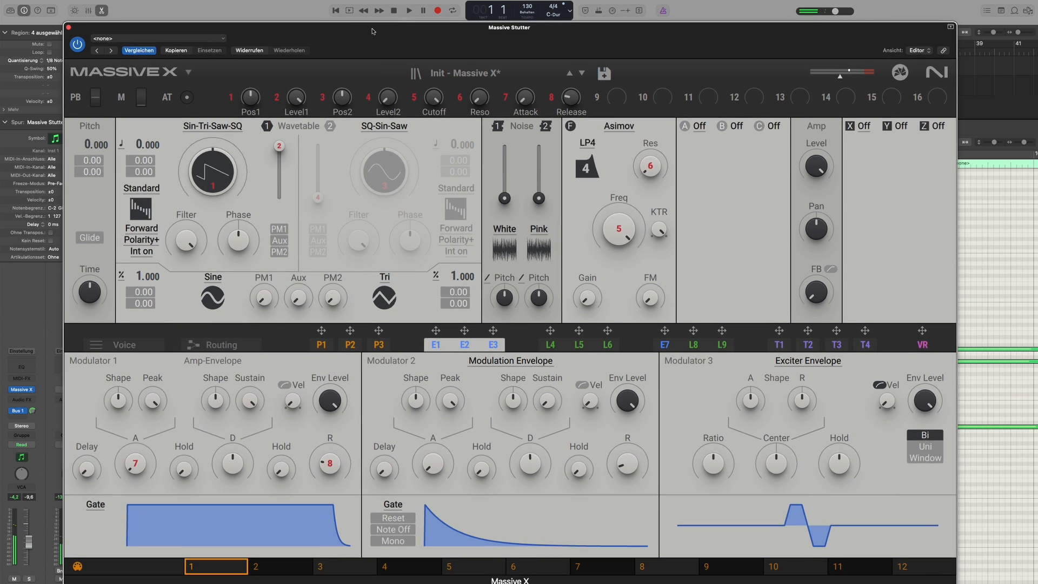
pyautogui.click(408, 10)
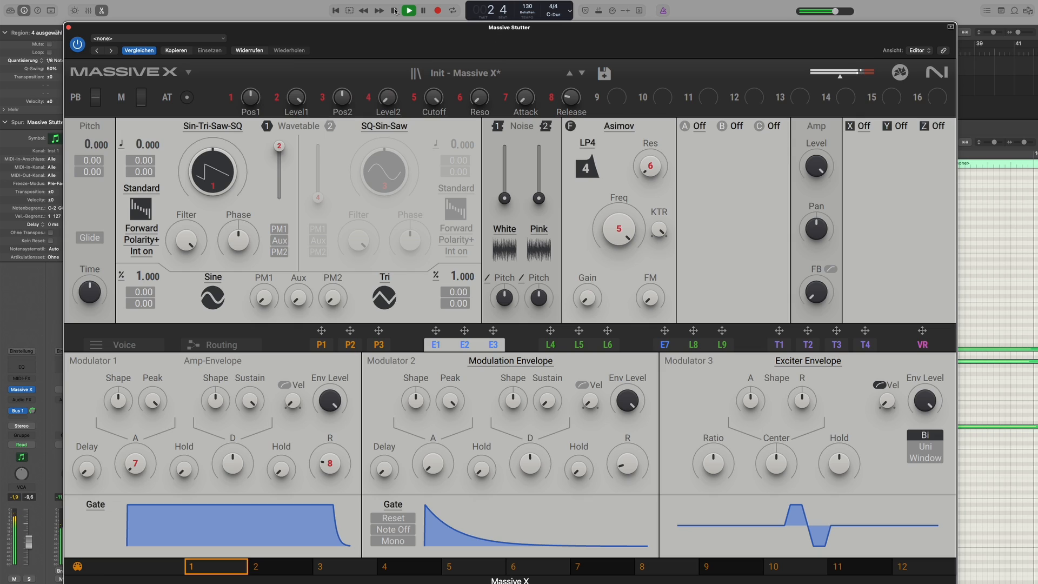
pyautogui.click(395, 11)
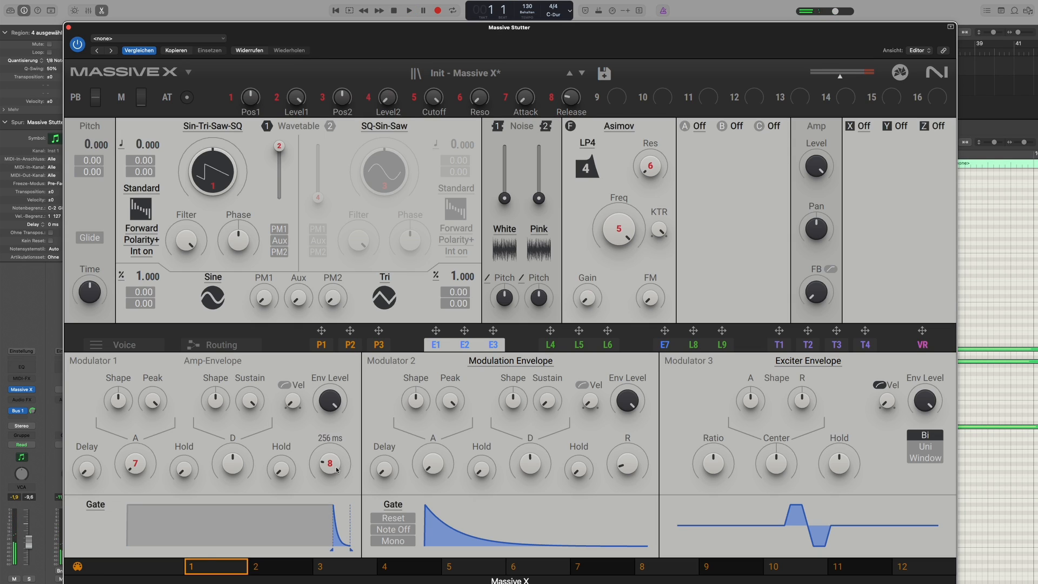
pyautogui.moveTo(336, 474); pyautogui.dragTo(336, 433)
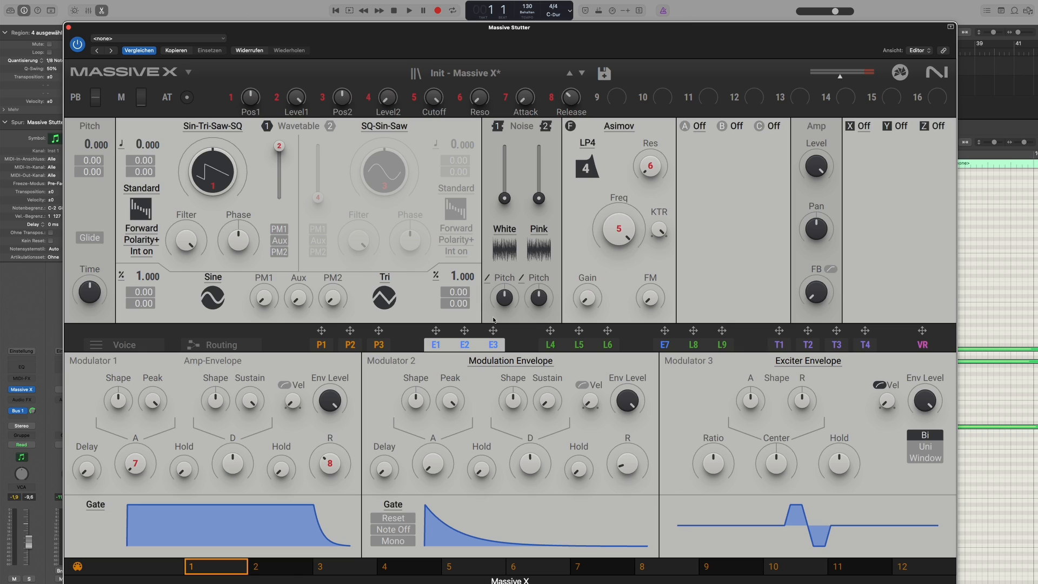
# Assign modulation envelope E2 to the Asimov filter frequency with positive modulation depth and lower the base cutoff.
pyautogui.moveTo(465, 330); pyautogui.dragTo(629, 372)
pyautogui.moveTo(620, 237)
pyautogui.mouseDown()
pyautogui.moveTo(613, 278)
pyautogui.moveTo(614, 179)
pyautogui.moveTo(611, 228)
pyautogui.mouseUp()
pyautogui.click(610, 257)
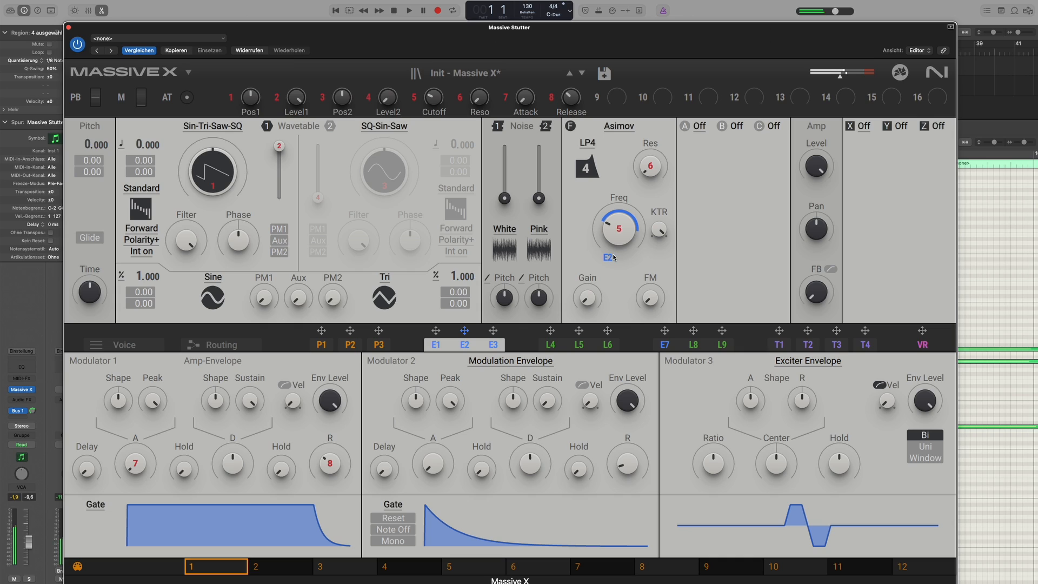
# Lower the Asimov filter cutoff to about 65.2 Hz and switch the modulation envelope to LoopGate mode.
pyautogui.moveTo(613, 232); pyautogui.dragTo(614, 238)
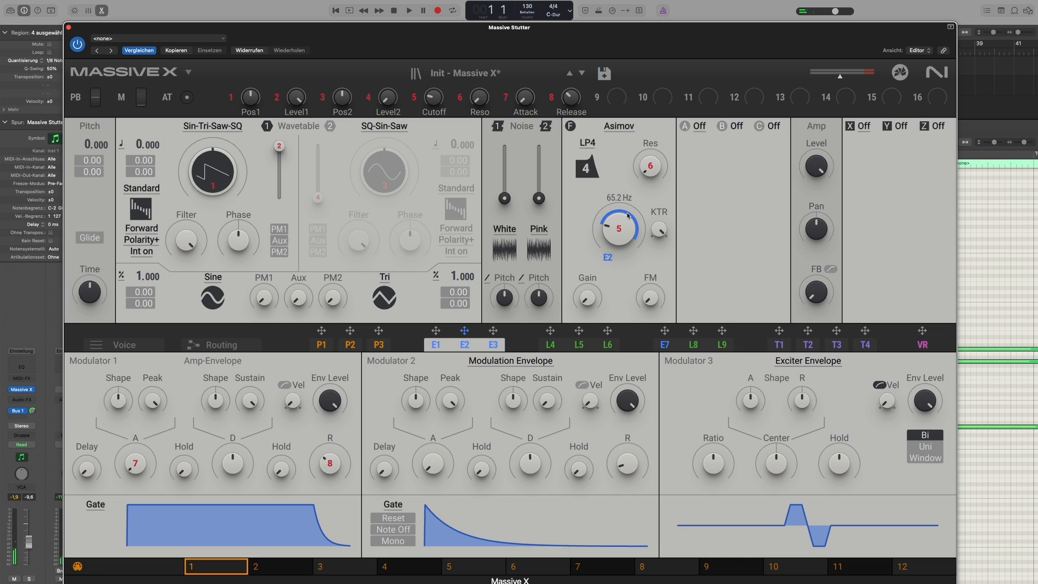
pyautogui.moveTo(531, 461)
pyautogui.moveTo(529, 462)
pyautogui.mouseDown()
pyautogui.moveTo(523, 545)
pyautogui.moveTo(519, 475)
pyautogui.moveTo(534, 420)
pyautogui.moveTo(533, 532)
pyautogui.moveTo(529, 482)
pyautogui.moveTo(525, 502)
pyautogui.moveTo(537, 447)
pyautogui.mouseUp()
pyautogui.click(395, 505)
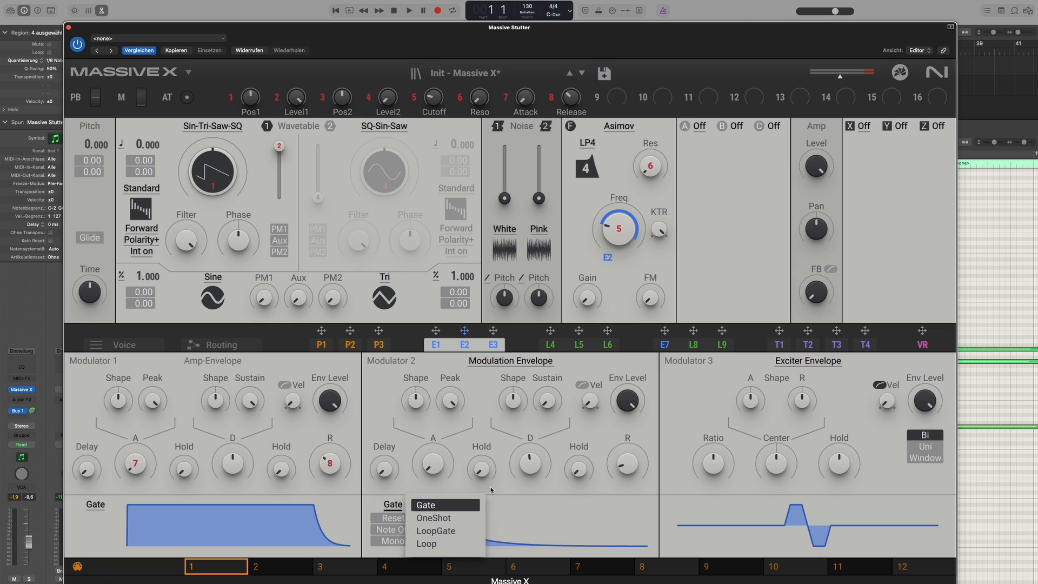
pyautogui.click(450, 532)
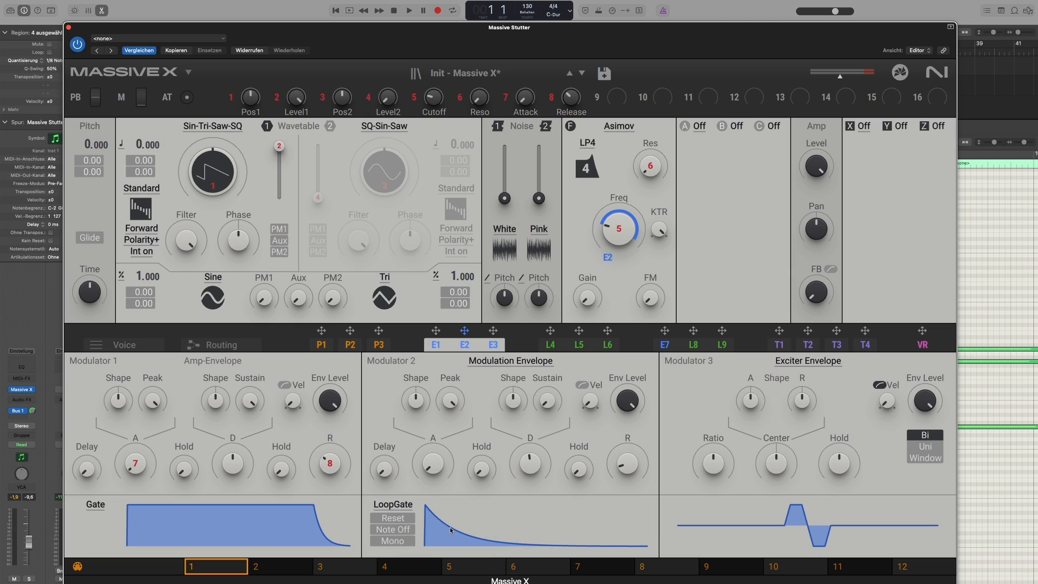
# Audition the looping filter modulation and shorten the modulation envelope's decay for a faster stutter.
pyautogui.moveTo(433, 478)
pyautogui.moveTo(525, 470)
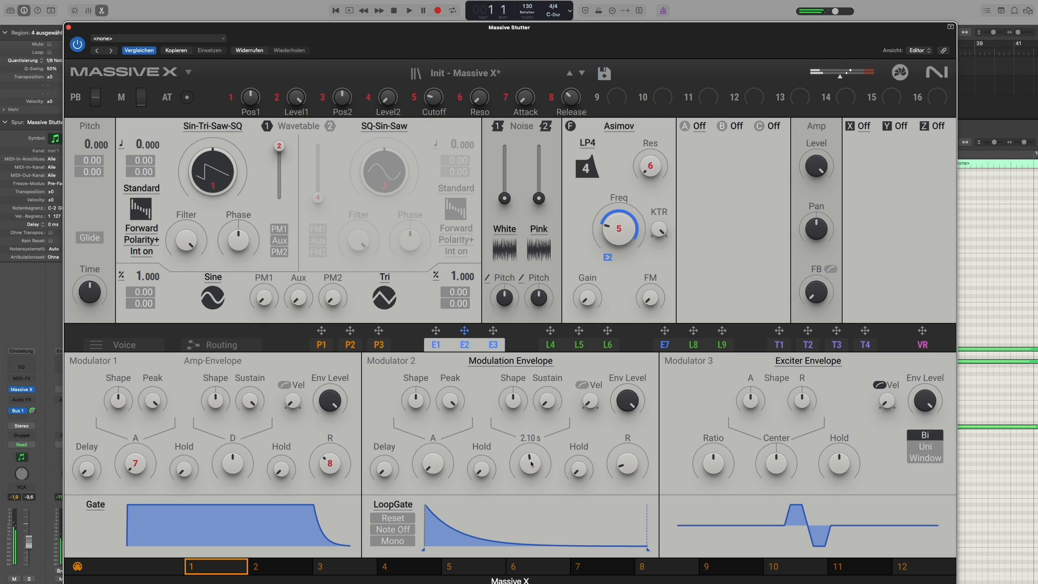
pyautogui.moveTo(531, 459)
pyautogui.mouseDown()
pyautogui.moveTo(504, 517)
pyautogui.moveTo(510, 565)
pyautogui.moveTo(528, 458)
pyautogui.moveTo(521, 507)
pyautogui.moveTo(528, 516)
pyautogui.moveTo(530, 468)
pyautogui.moveTo(535, 523)
pyautogui.moveTo(532, 468)
pyautogui.mouseUp()
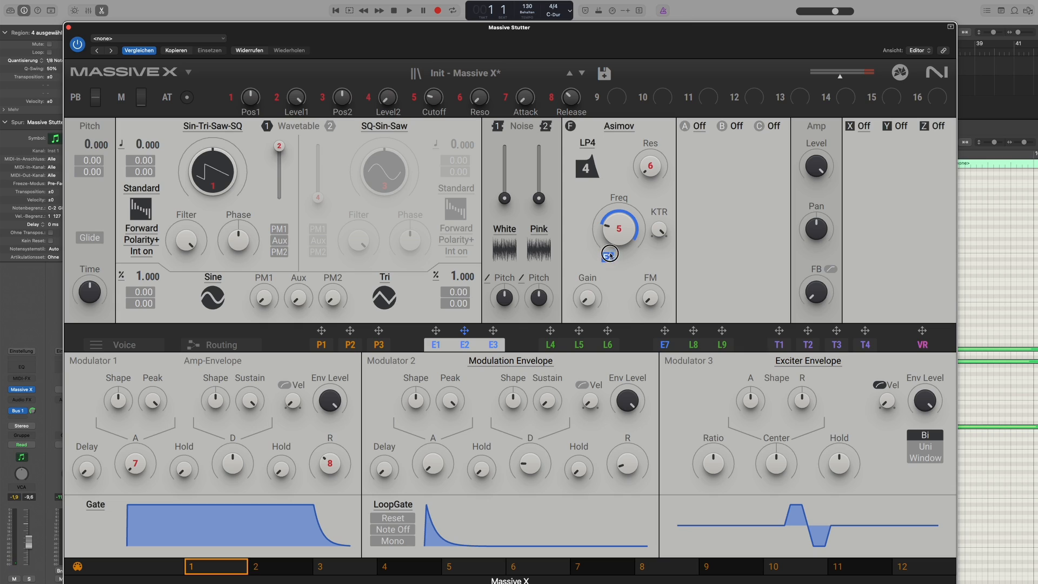
pyautogui.moveTo(525, 464)
pyautogui.mouseDown()
pyautogui.moveTo(522, 488)
pyautogui.moveTo(534, 471)
pyautogui.mouseUp()
pyautogui.moveTo(513, 401)
pyautogui.moveTo(527, 465); pyautogui.dragTo(541, 421)
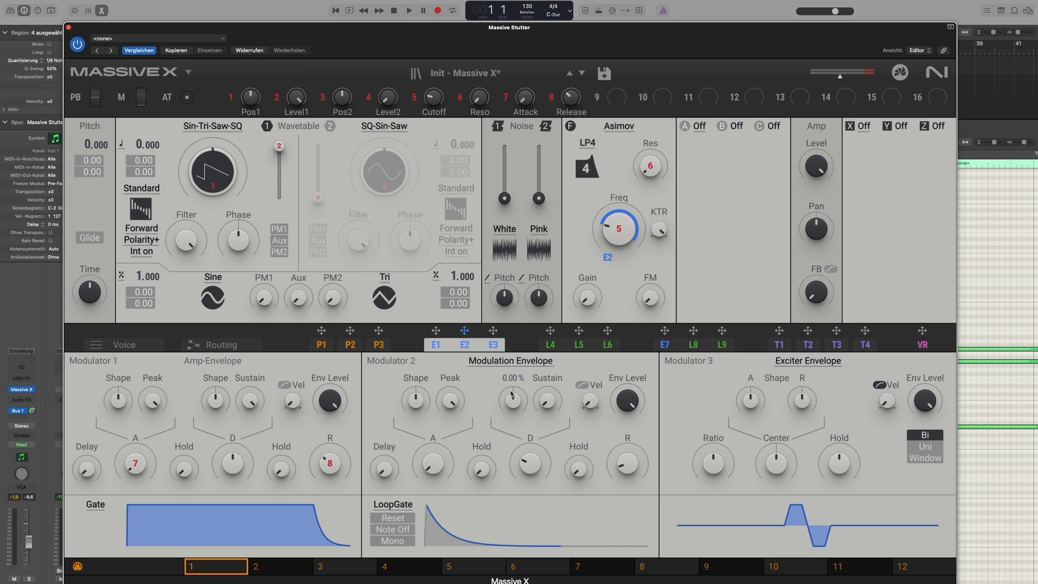
# Raise the modulation envelope's decay shape with a decay of about 62.6 ms, and lengthen the amp envelope's release.
pyautogui.moveTo(514, 406); pyautogui.dragTo(513, 331)
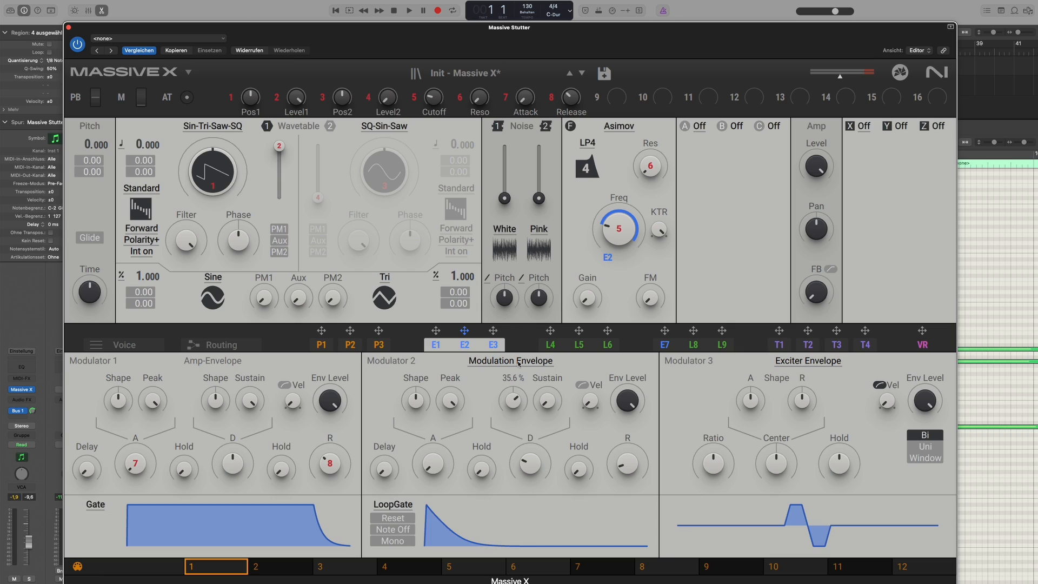
pyautogui.moveTo(529, 465); pyautogui.dragTo(515, 503)
pyautogui.moveTo(515, 402); pyautogui.dragTo(535, 369)
pyautogui.moveTo(530, 458)
pyautogui.mouseDown()
pyautogui.moveTo(543, 403)
pyautogui.moveTo(522, 449)
pyautogui.moveTo(534, 455)
pyautogui.mouseUp()
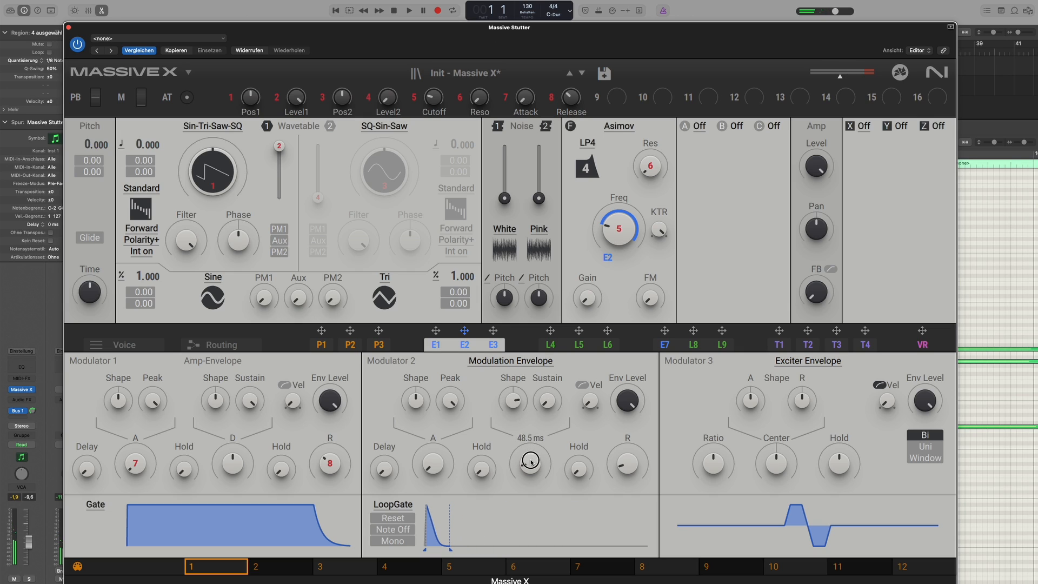
pyautogui.moveTo(532, 458); pyautogui.dragTo(534, 462)
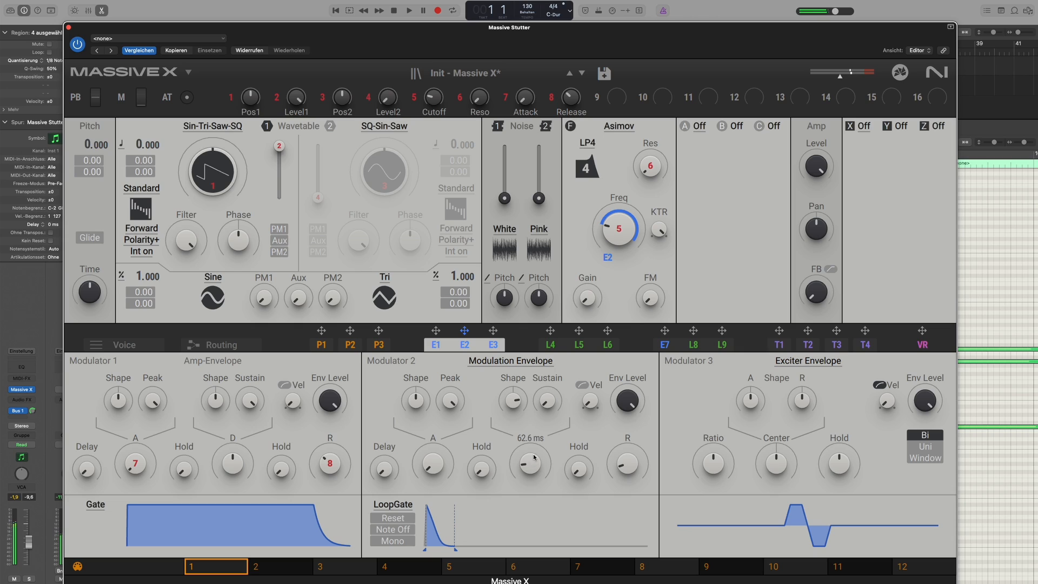
pyautogui.moveTo(335, 473); pyautogui.dragTo(340, 432)
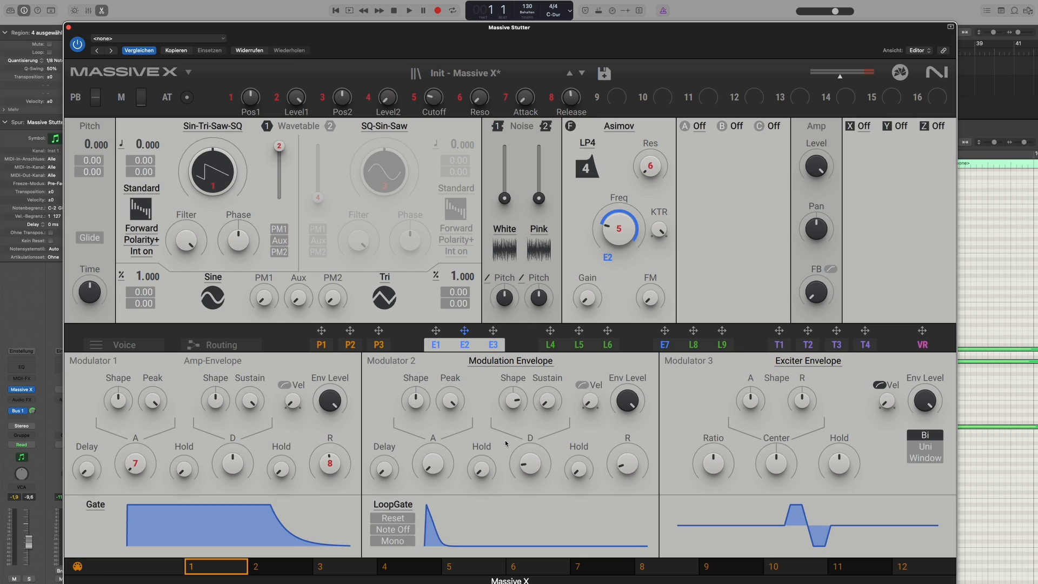
# Try the mod wheel as a direct macro control of the modulation envelope's decay time.
pyautogui.moveTo(529, 476)
pyautogui.moveTo(121, 98); pyautogui.dragTo(121, 99)
pyautogui.moveTo(122, 101); pyautogui.dragTo(536, 468)
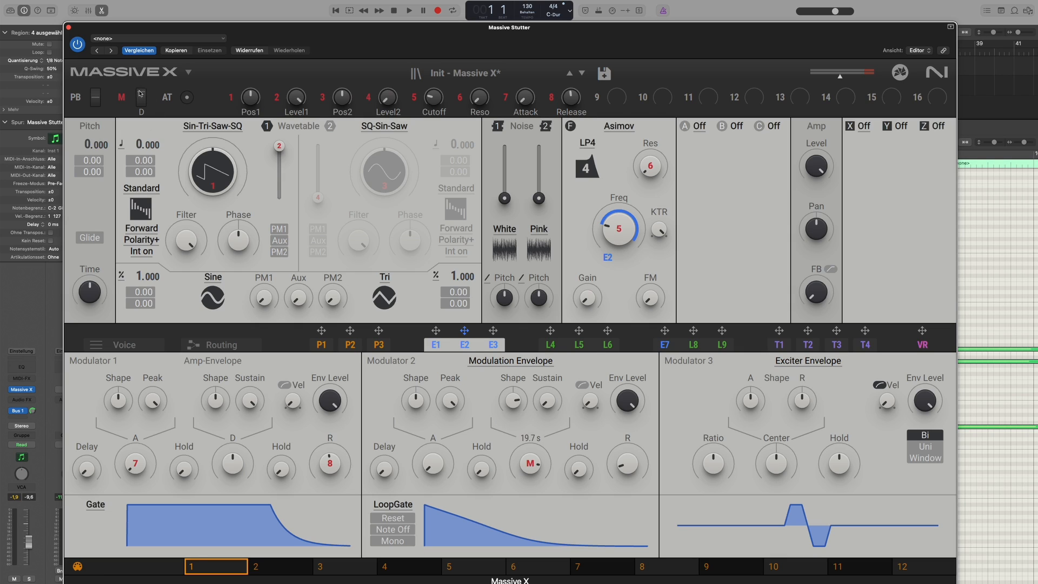
pyautogui.moveTo(143, 108); pyautogui.dragTo(145, 96)
pyautogui.moveTo(538, 468); pyautogui.dragTo(524, 451)
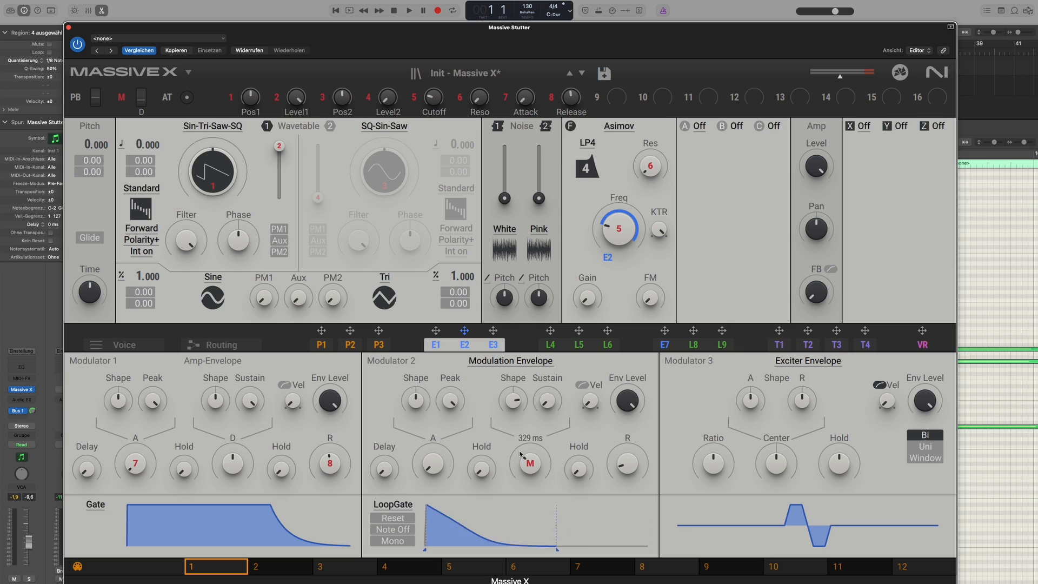
pyautogui.moveTo(524, 466); pyautogui.dragTo(528, 476)
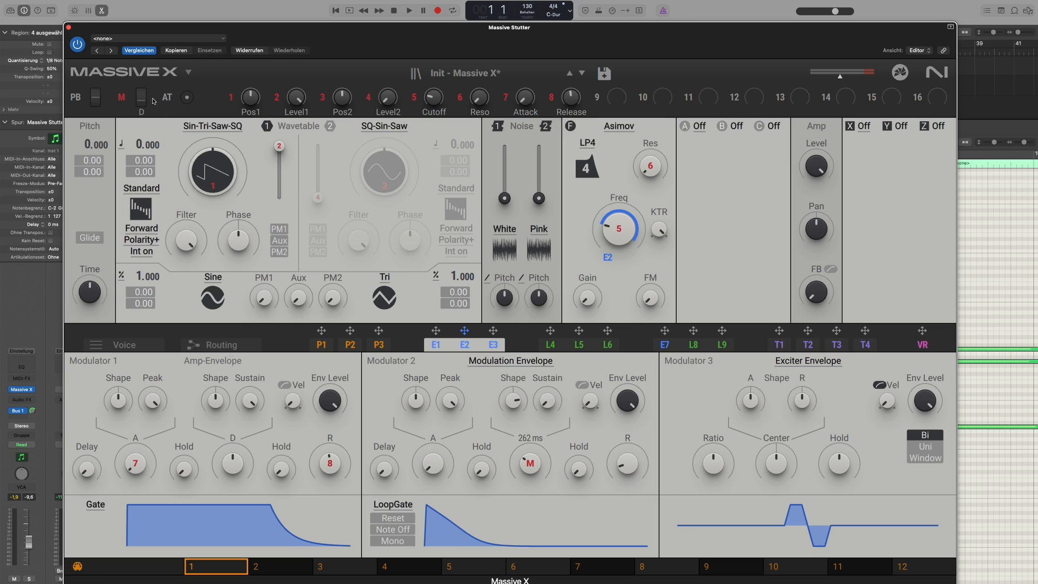
# Reassign the mod wheel as a modulation source for the decay with positive depth, and shorten the base decay to about 53.2 ms.
pyautogui.moveTo(122, 98); pyautogui.dragTo(520, 490)
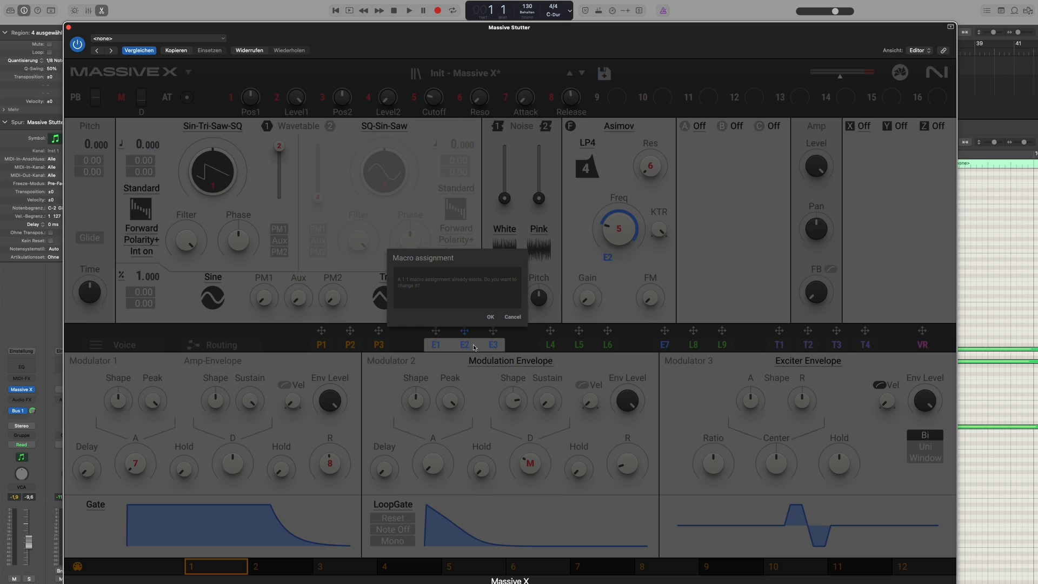
pyautogui.click(494, 317)
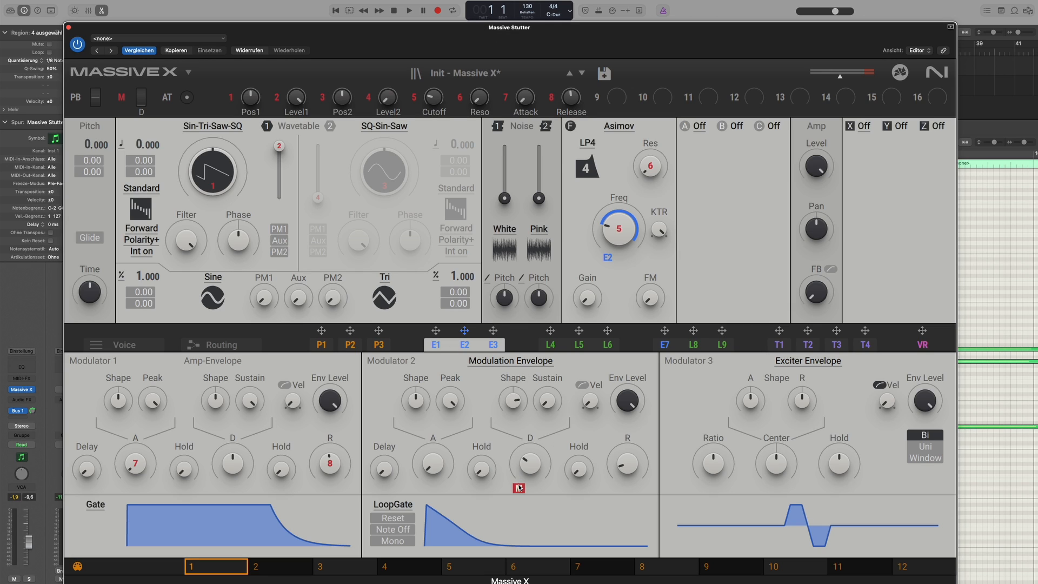
pyautogui.moveTo(519, 481); pyautogui.dragTo(520, 506)
pyautogui.moveTo(529, 451)
pyautogui.mouseDown()
pyautogui.moveTo(520, 485)
pyautogui.moveTo(522, 462)
pyautogui.mouseUp()
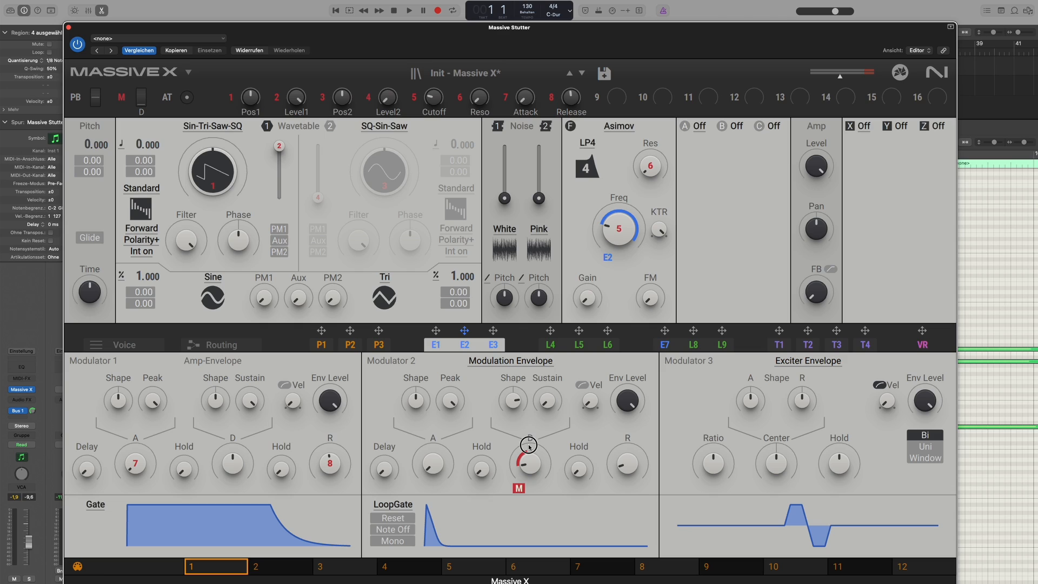
pyautogui.moveTo(529, 446); pyautogui.dragTo(528, 448)
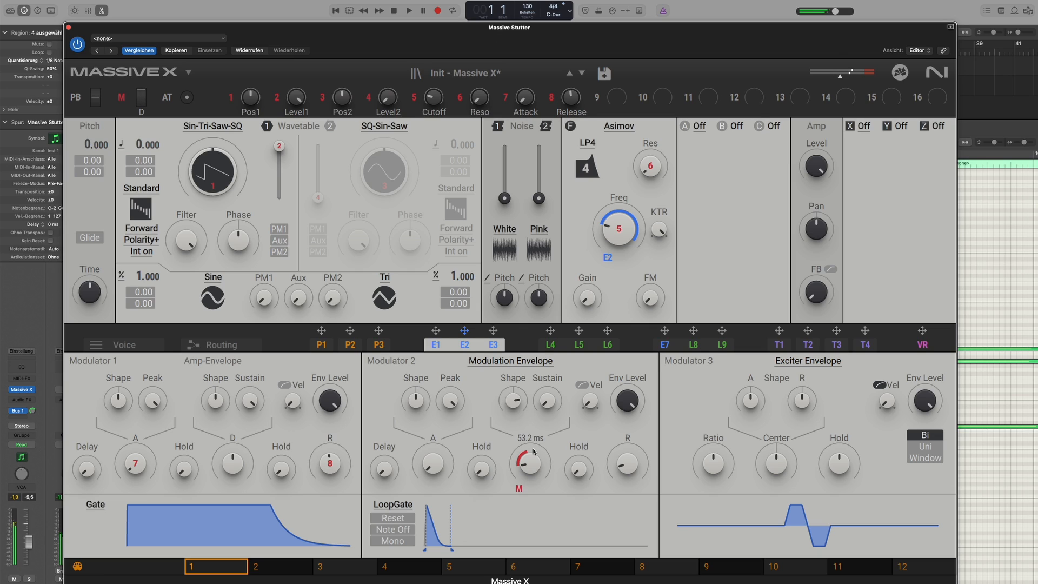
# Lengthen the release times of both the amp envelope and the modulation envelope.
pyautogui.moveTo(328, 460)
pyautogui.mouseDown()
pyautogui.moveTo(344, 439)
pyautogui.moveTo(329, 463)
pyautogui.mouseUp()
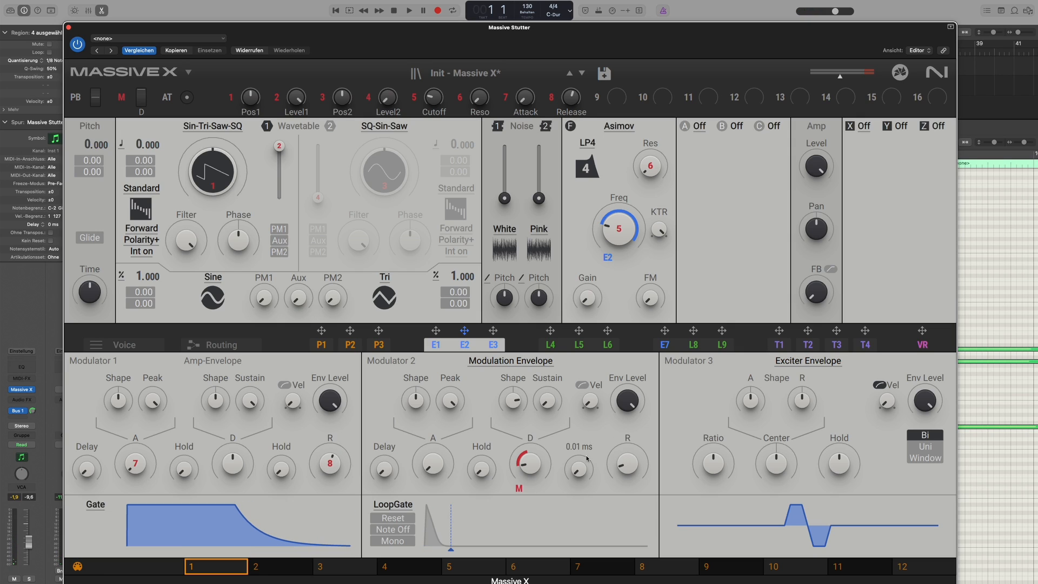
pyautogui.moveTo(625, 466); pyautogui.dragTo(635, 438)
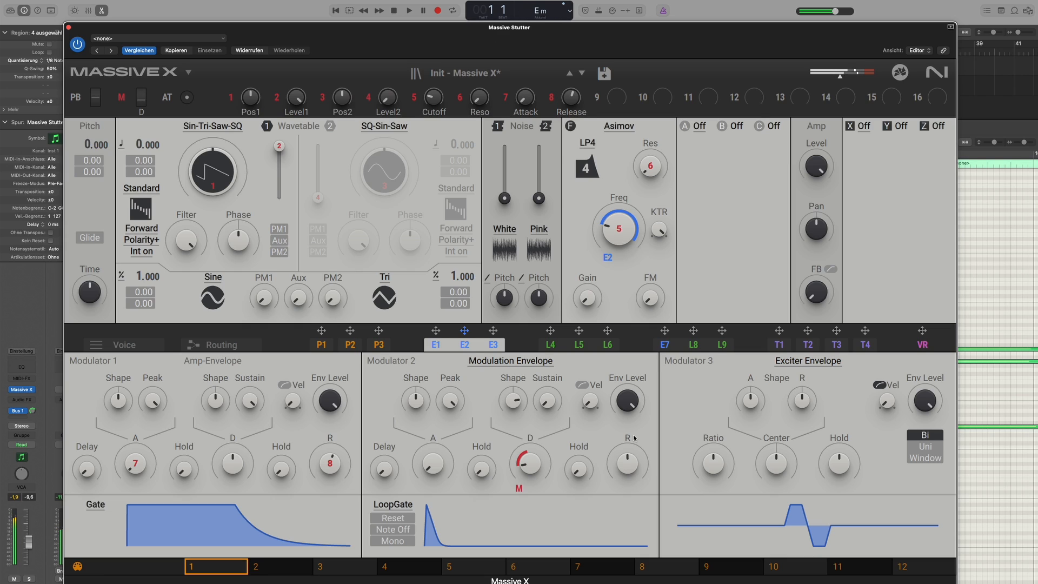
pyautogui.moveTo(637, 464); pyautogui.dragTo(645, 425)
pyautogui.moveTo(331, 463); pyautogui.dragTo(336, 445)
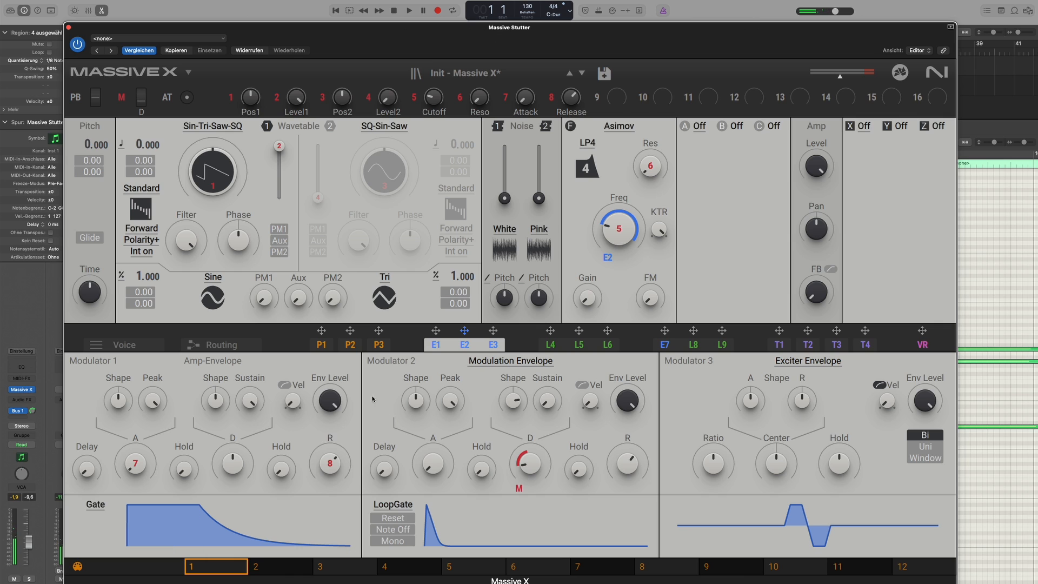
# Play the chord regions from the song start, shorten the amp envelope's release slightly during playback, and return to bar 1.
pyautogui.moveTo(354, 27); pyautogui.dragTo(360, 83)
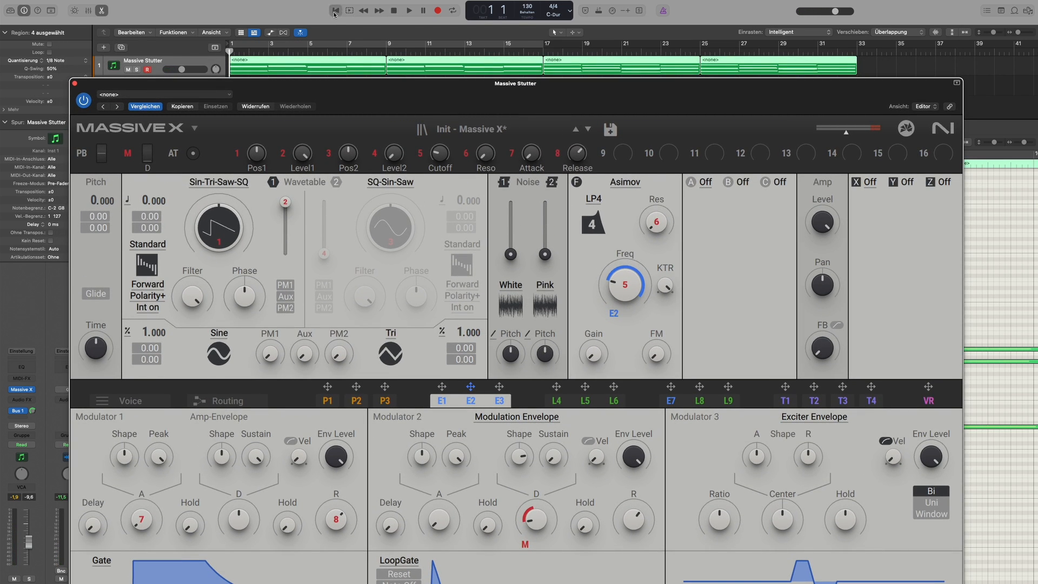
pyautogui.click(408, 11)
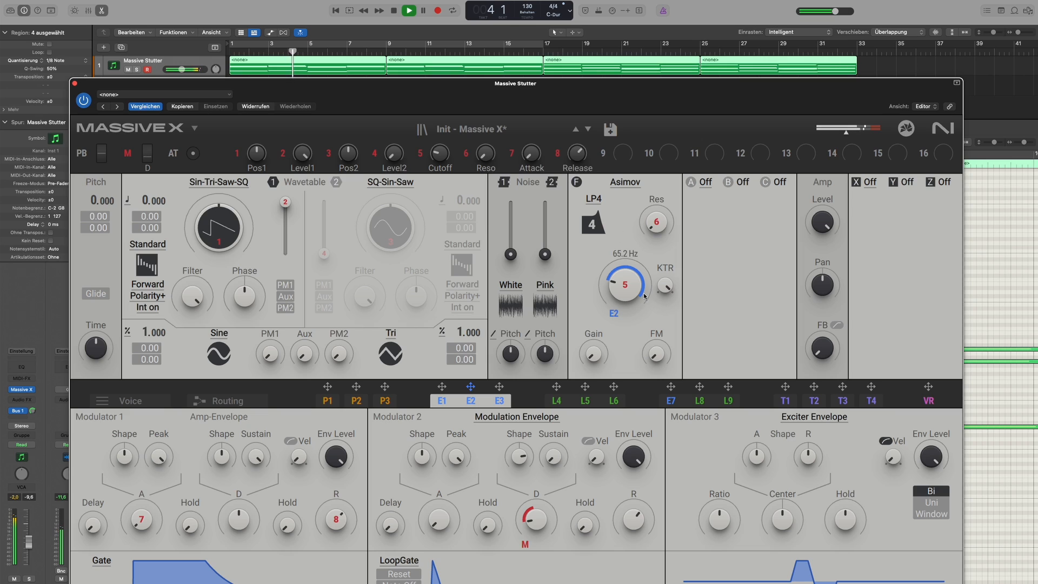
pyautogui.moveTo(329, 525); pyautogui.dragTo(336, 539)
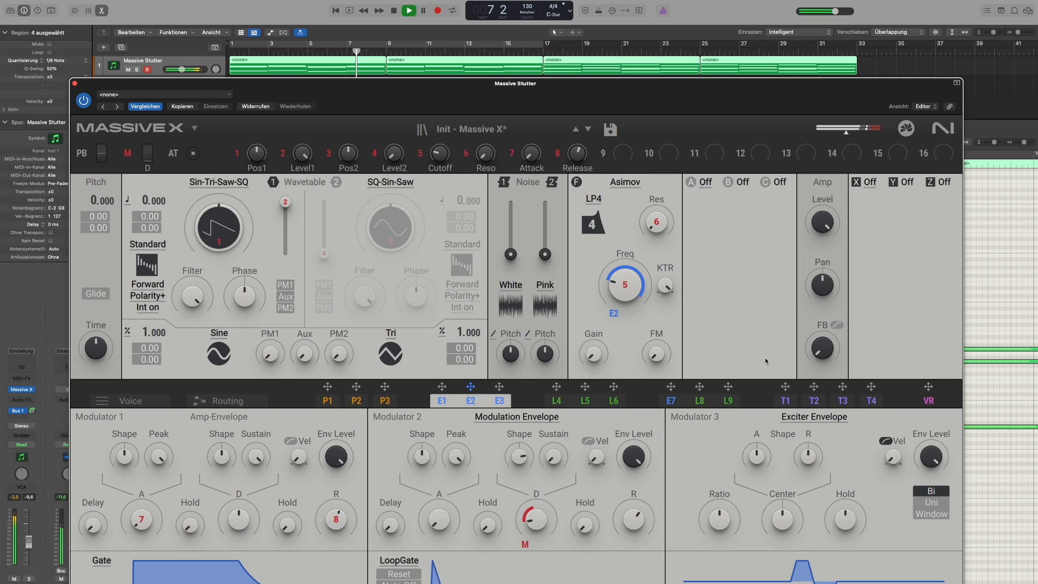
pyautogui.doubleClick(394, 11)
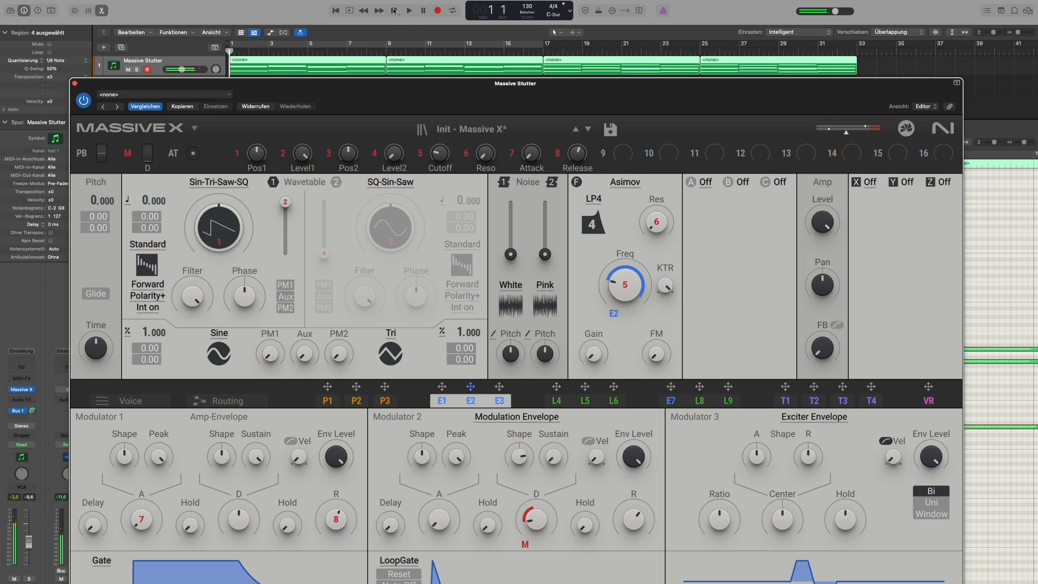